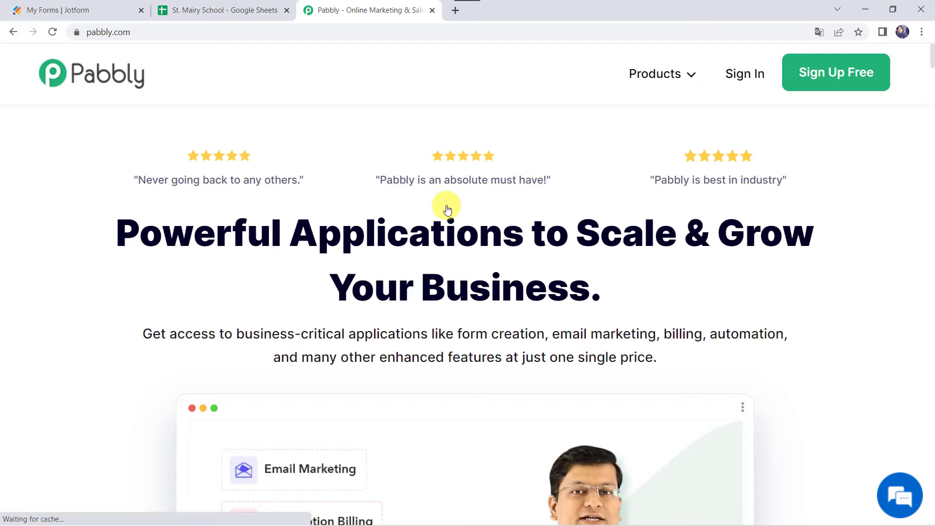
Step: Sign in to Pabbly Connect from the Pabbly website and access its dashboard
{"action": "left_click", "coordinate": [680, 76]}
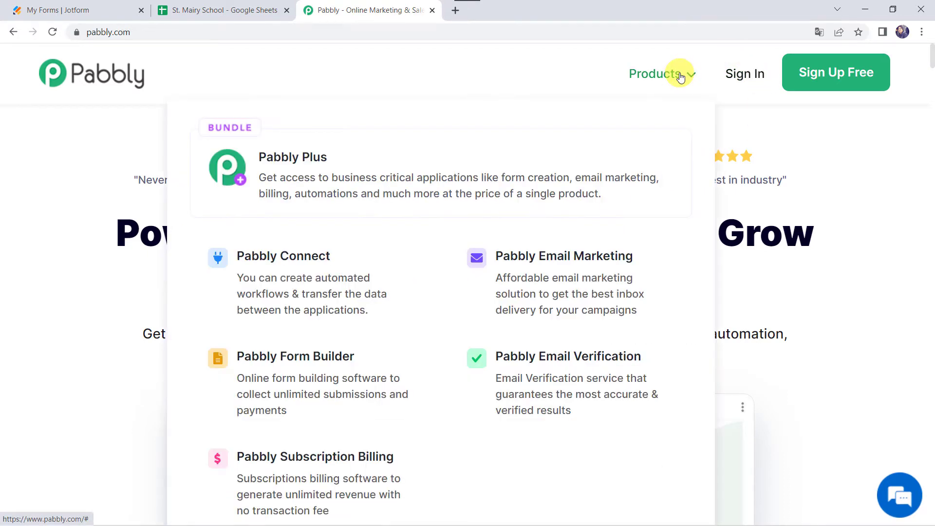
{"action": "left_click", "coordinate": [296, 259]}
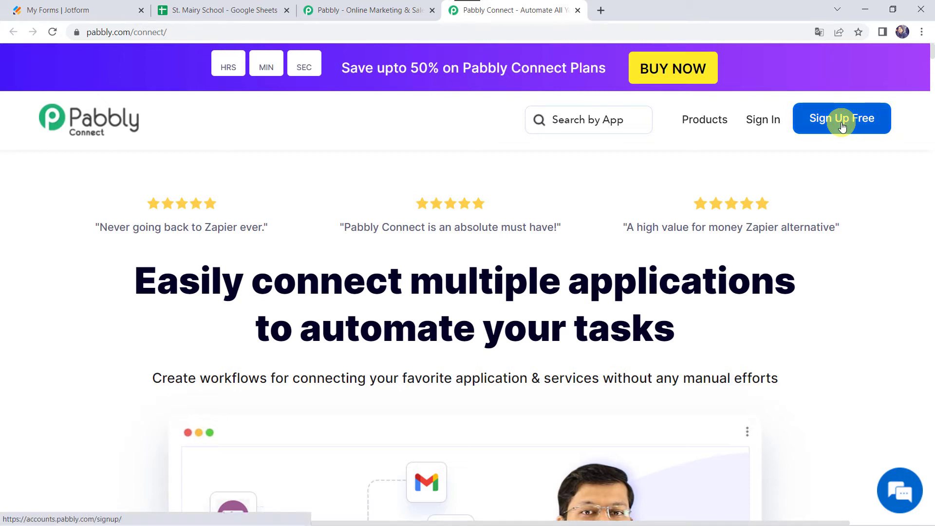
{"action": "left_click", "coordinate": [766, 121]}
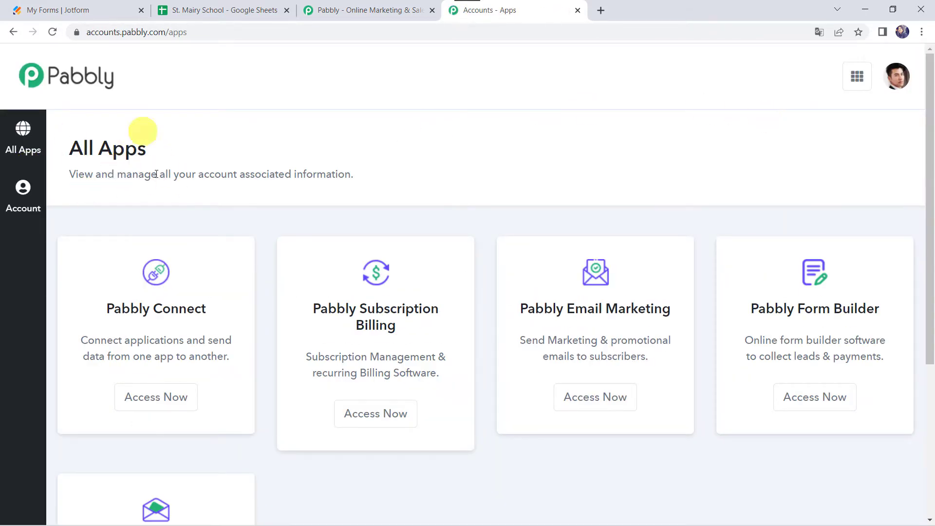
{"action": "left_click", "coordinate": [144, 398]}
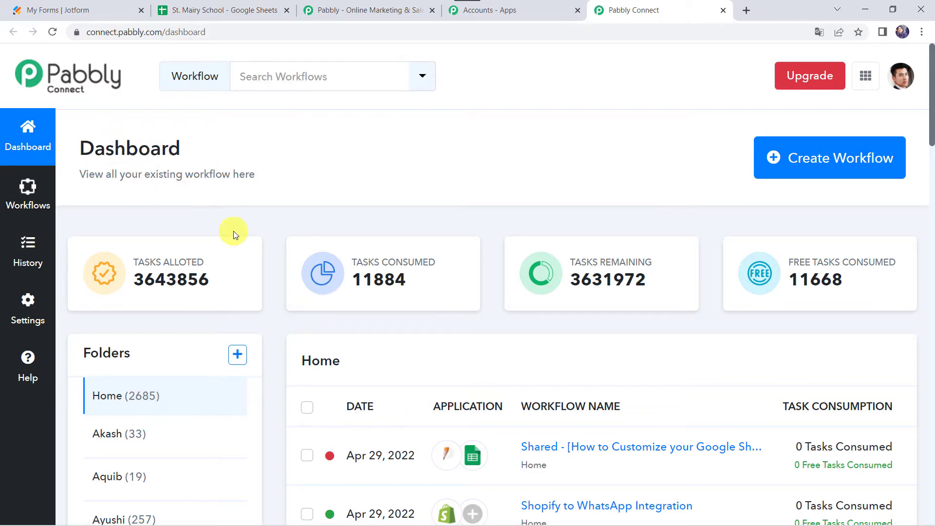
Step: Create a workflow named "Customize your Google Sheets Using Pabbly Connect"
{"action": "scroll", "coordinate": [233, 231], "scroll_direction": "down", "scroll_amount": 7}
{"action": "scroll", "coordinate": [233, 231], "scroll_direction": "up", "scroll_amount": 7}
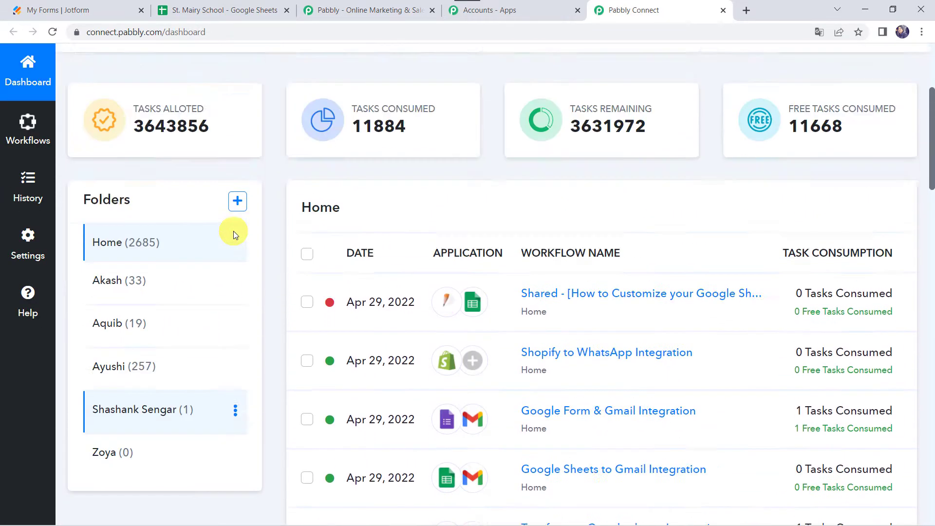
{"action": "left_click", "coordinate": [824, 161]}
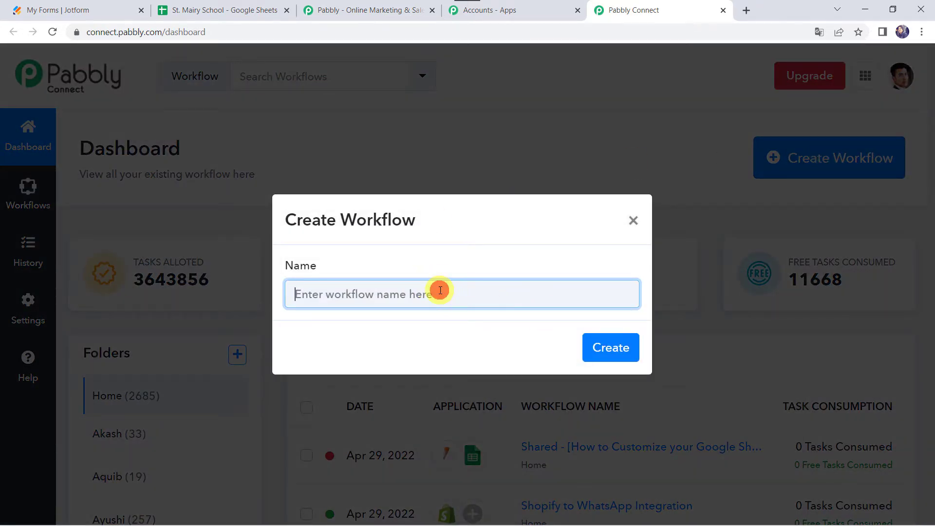
{"action": "type", "text": "Customize your Google Sheets Using Pabbly Connect"}
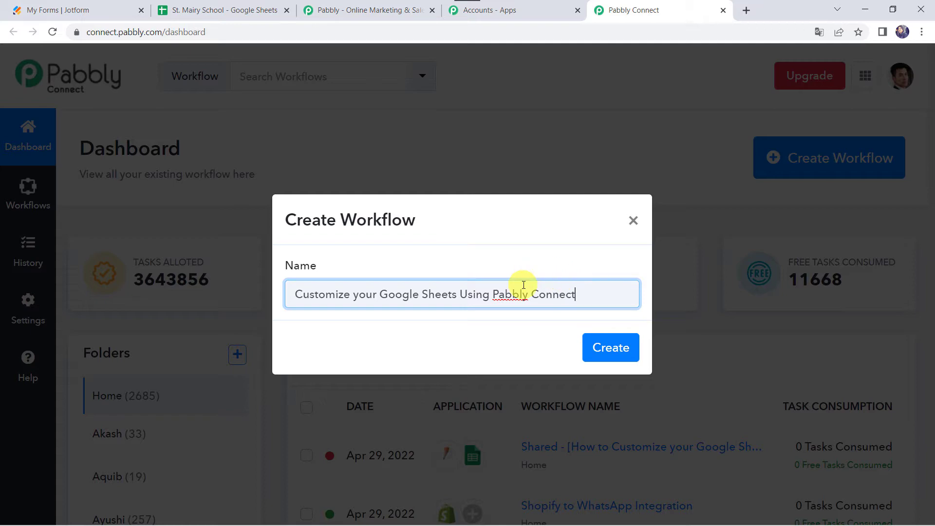
{"action": "left_click", "coordinate": [608, 348]}
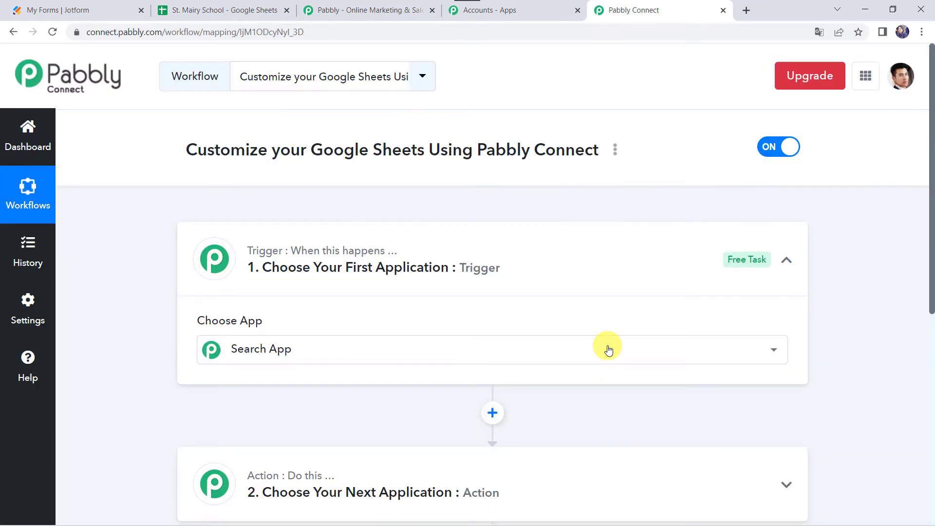
{"action": "left_click", "coordinate": [606, 349]}
{"action": "left_click", "coordinate": [521, 272]}
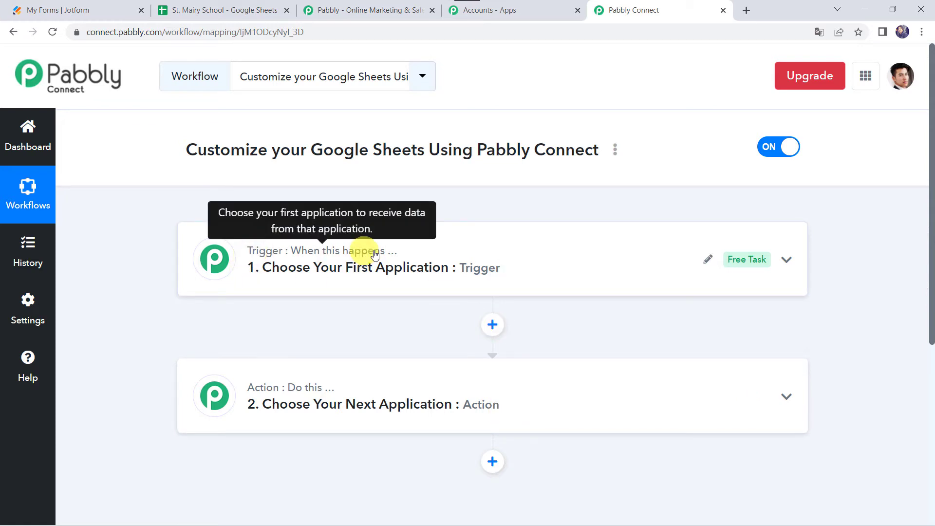
{"action": "mouse_move", "coordinate": [252, 393]}
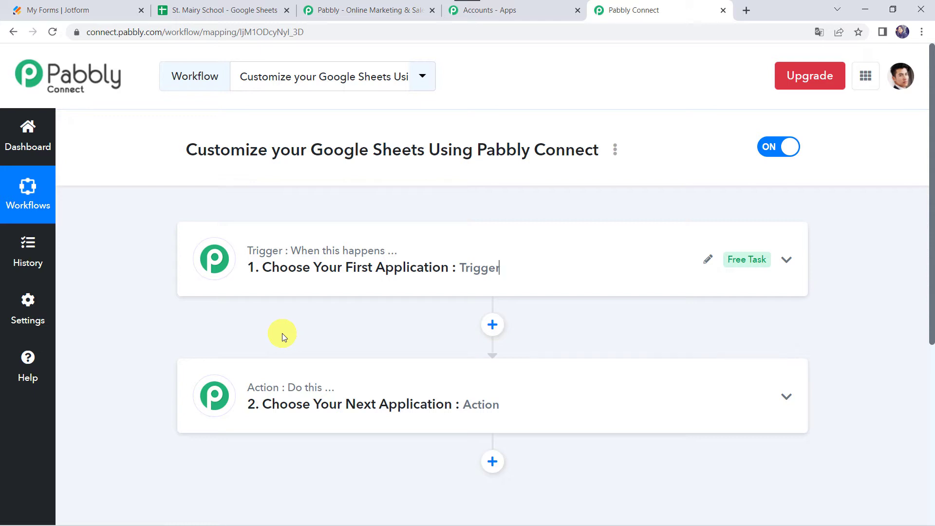
Step: Examine the student records and Fee Status column in the St. Mairy School spreadsheet's House Wise List, and return to the workflow
{"action": "left_click", "coordinate": [218, 5]}
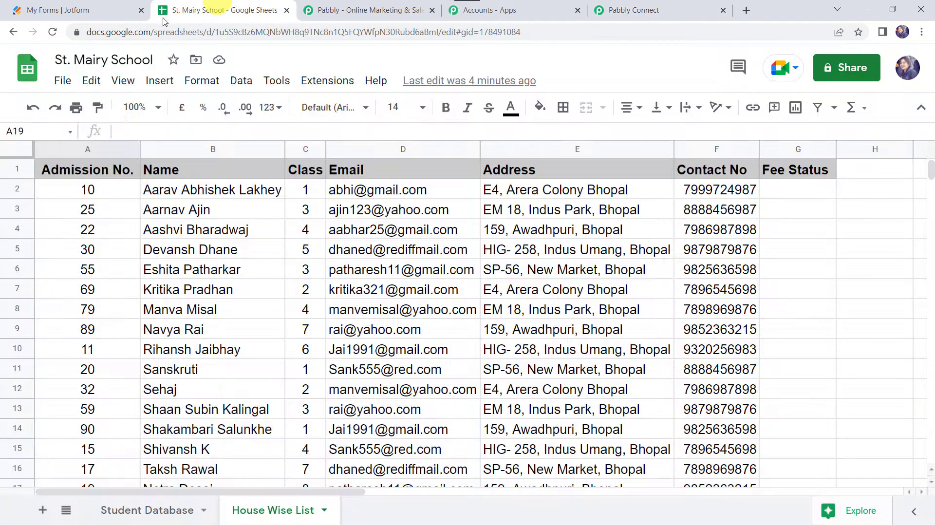
{"action": "left_click", "coordinate": [180, 271]}
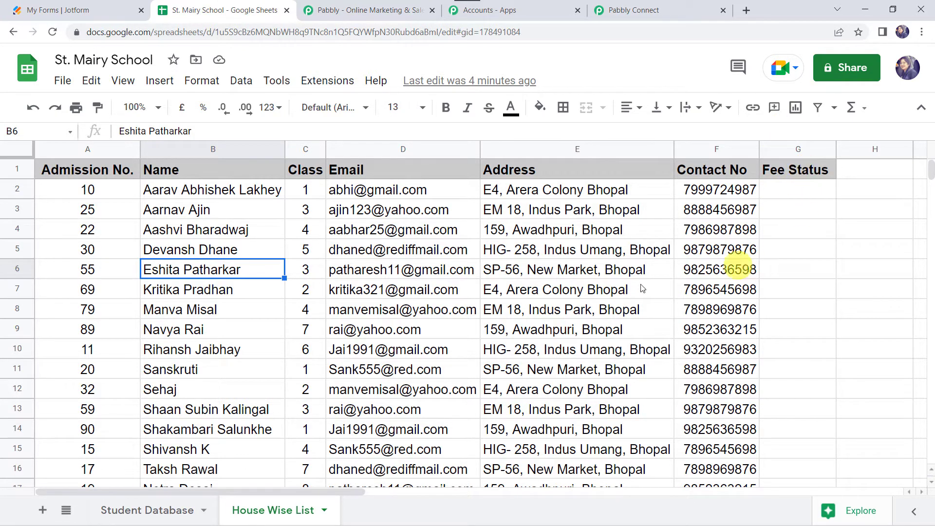
{"action": "left_click", "coordinate": [672, 13]}
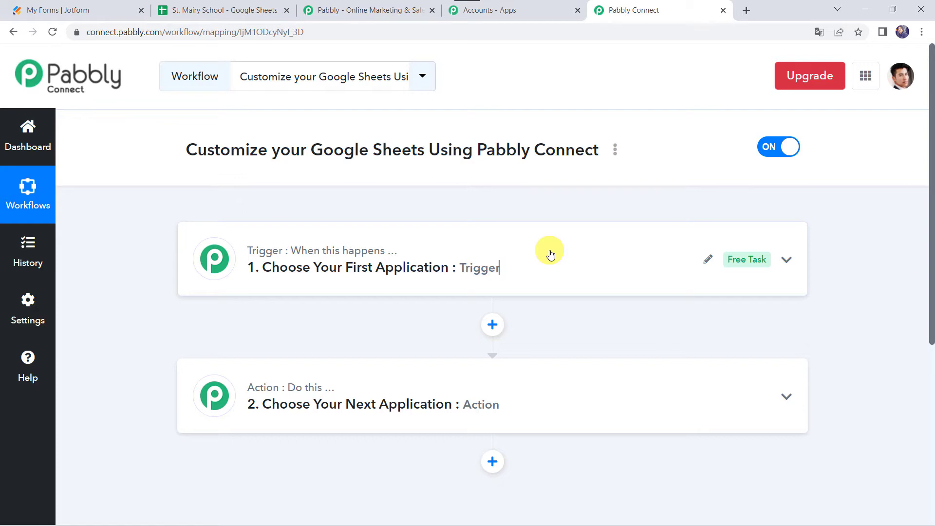
Step: Set JotForm as the workflow's trigger application with New Response as the trigger event
{"action": "left_click", "coordinate": [525, 266]}
{"action": "left_click", "coordinate": [270, 343]}
{"action": "type", "text": "Jot"}
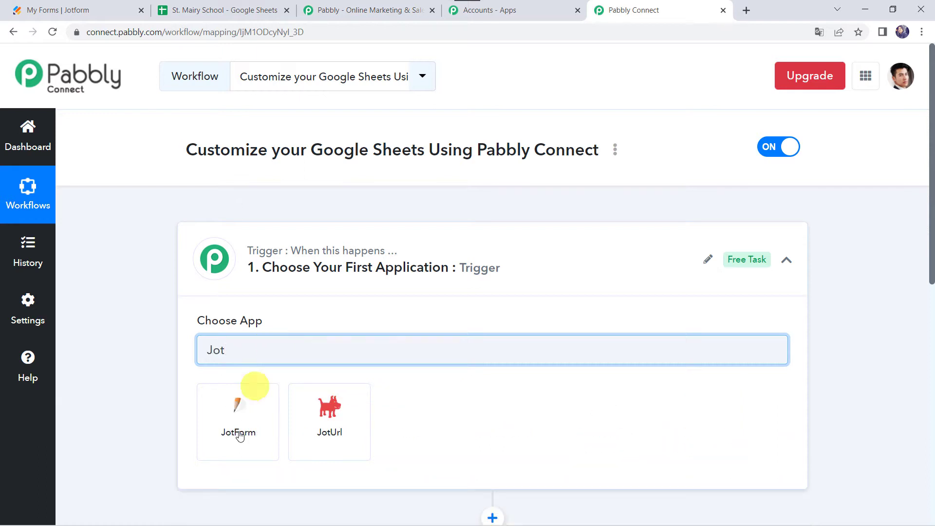
{"action": "left_click", "coordinate": [238, 445]}
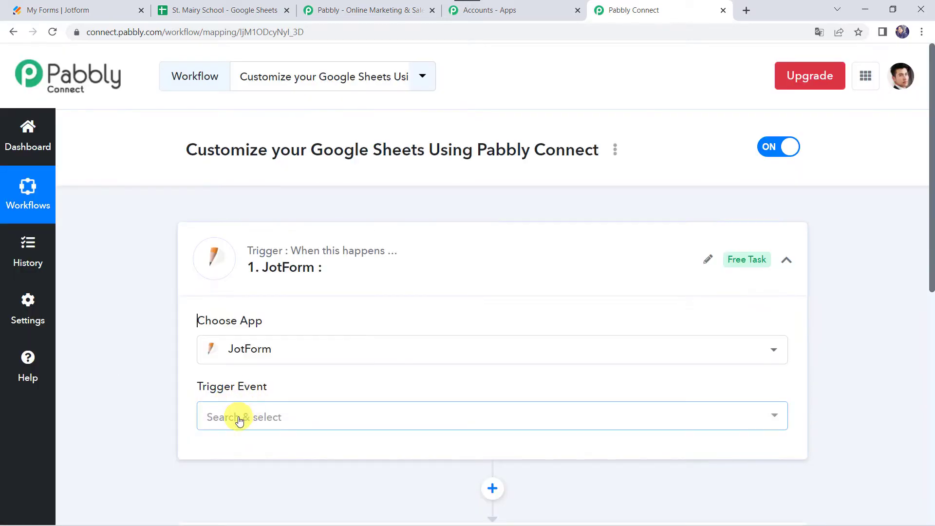
{"action": "left_click", "coordinate": [239, 418]}
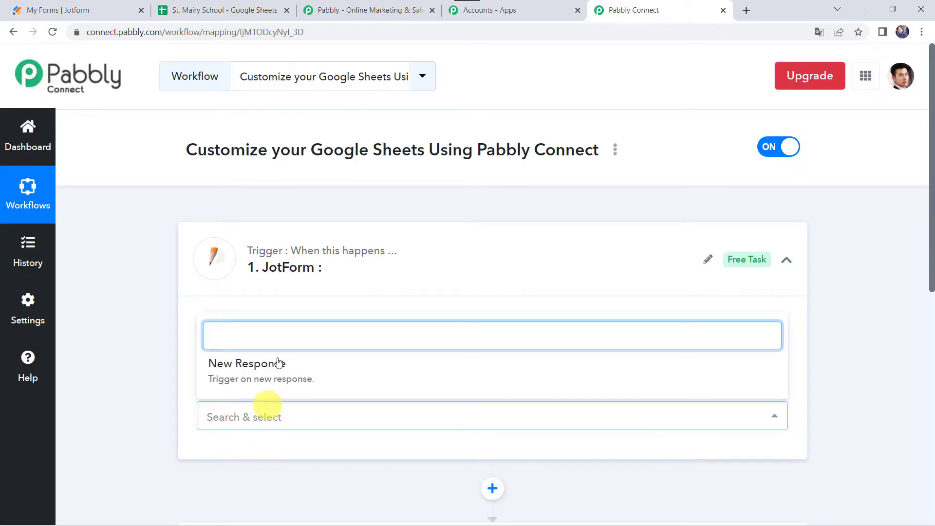
{"action": "left_click", "coordinate": [246, 363]}
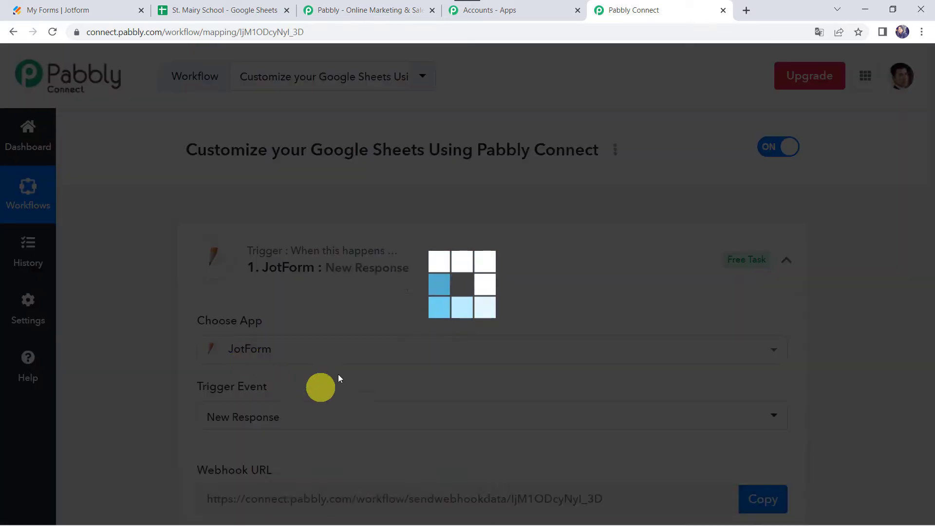
Step: Copy the JotForm trigger's webhook URL
{"action": "scroll", "coordinate": [132, 340], "scroll_direction": "down", "scroll_amount": 1}
{"action": "scroll", "coordinate": [133, 340], "scroll_direction": "down", "scroll_amount": 2}
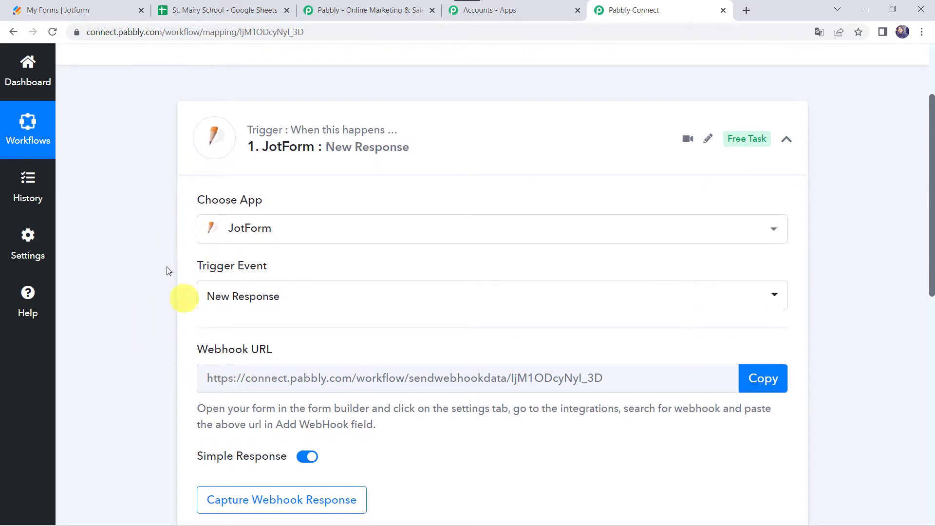
{"action": "scroll", "coordinate": [145, 324], "scroll_direction": "down", "scroll_amount": 2}
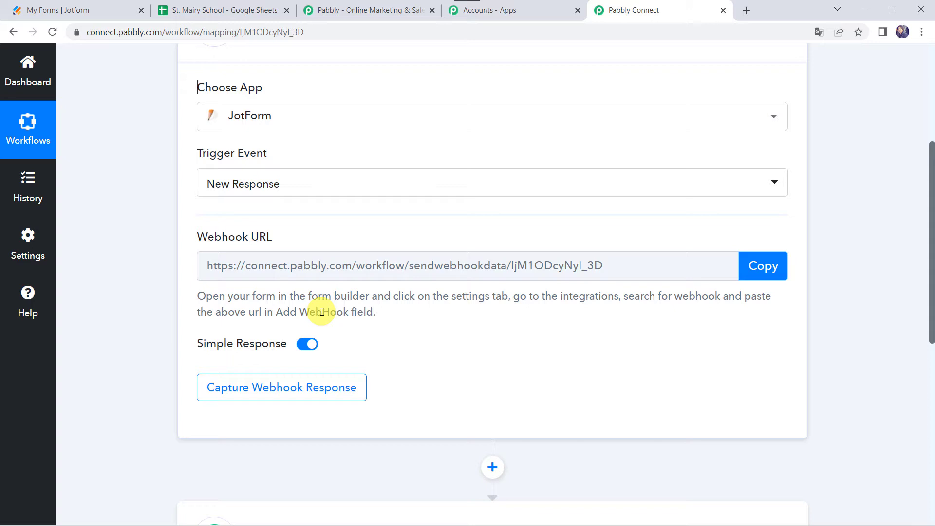
{"action": "left_click", "coordinate": [774, 265]}
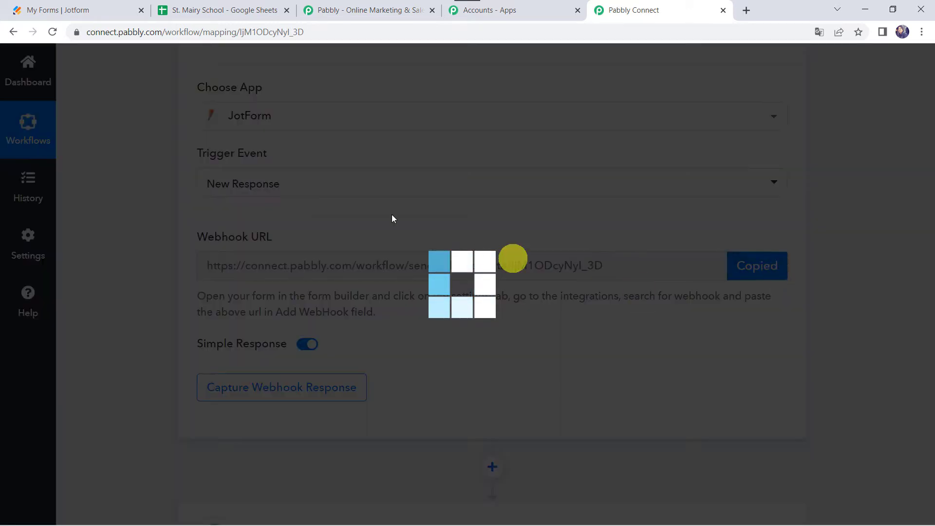
Step: Switch to Jotform and open the Fee Submission Status form for editing
{"action": "left_click", "coordinate": [83, 11]}
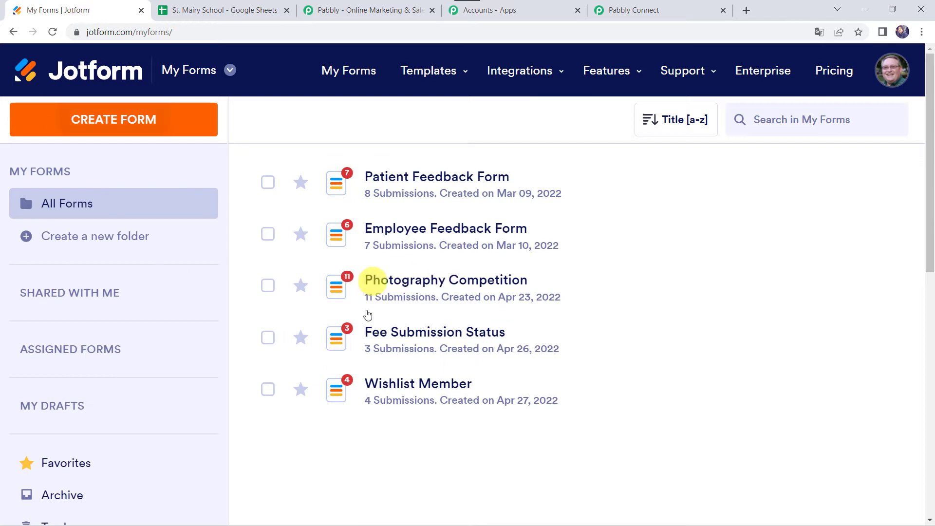
{"action": "mouse_move", "coordinate": [374, 337]}
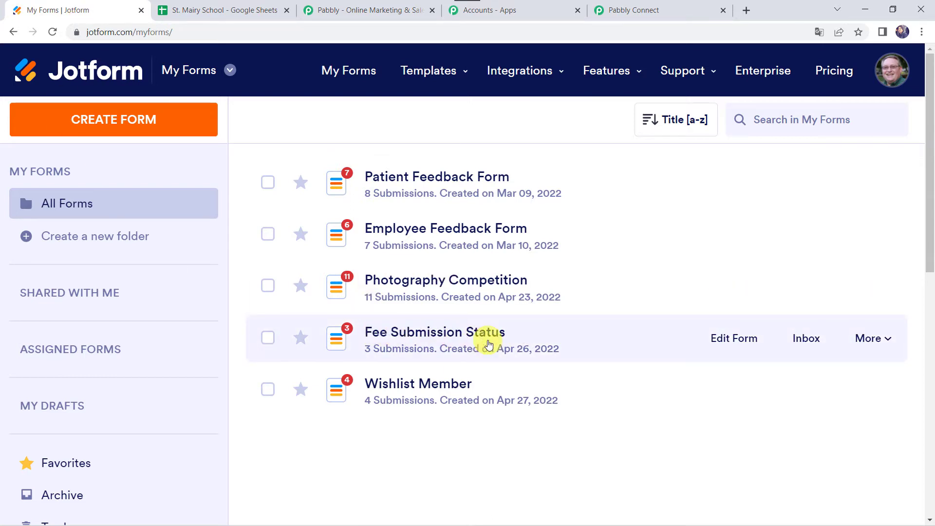
{"action": "left_click", "coordinate": [742, 337]}
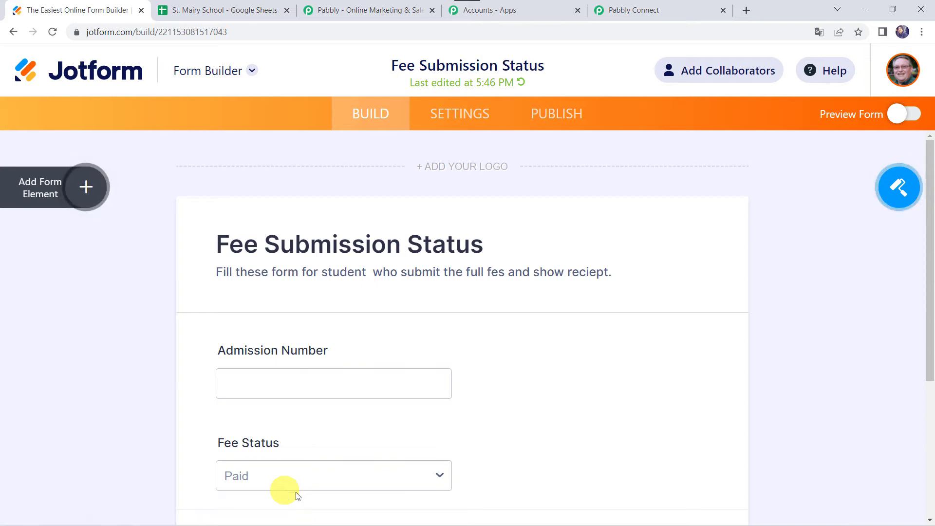
Step: Find the WebHooks integration in the form's integration settings and open it
{"action": "left_click", "coordinate": [459, 115]}
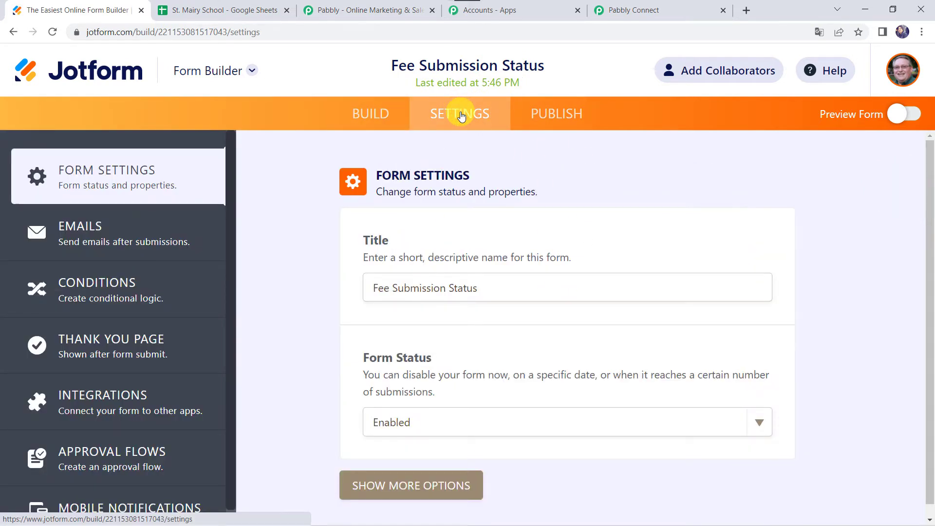
{"action": "left_click", "coordinate": [113, 402]}
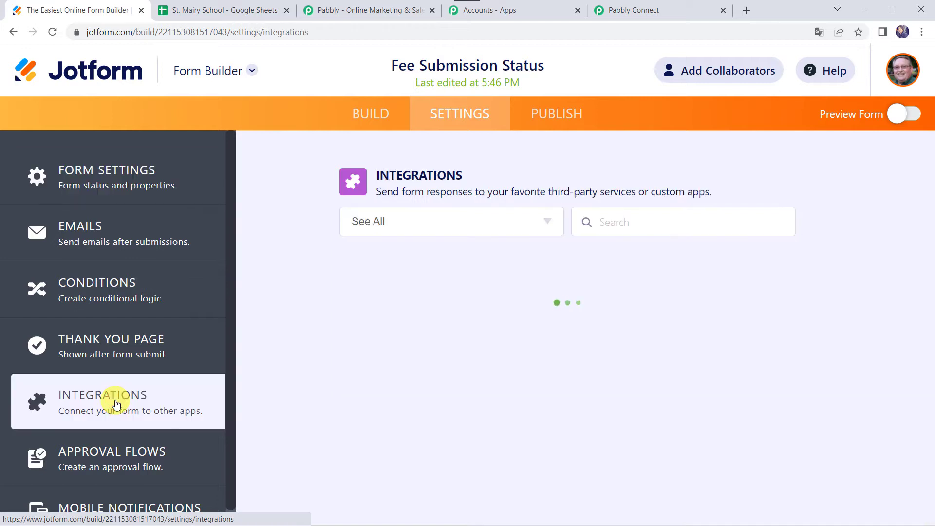
{"action": "left_click", "coordinate": [616, 223]}
{"action": "type", "text": "Webh"}
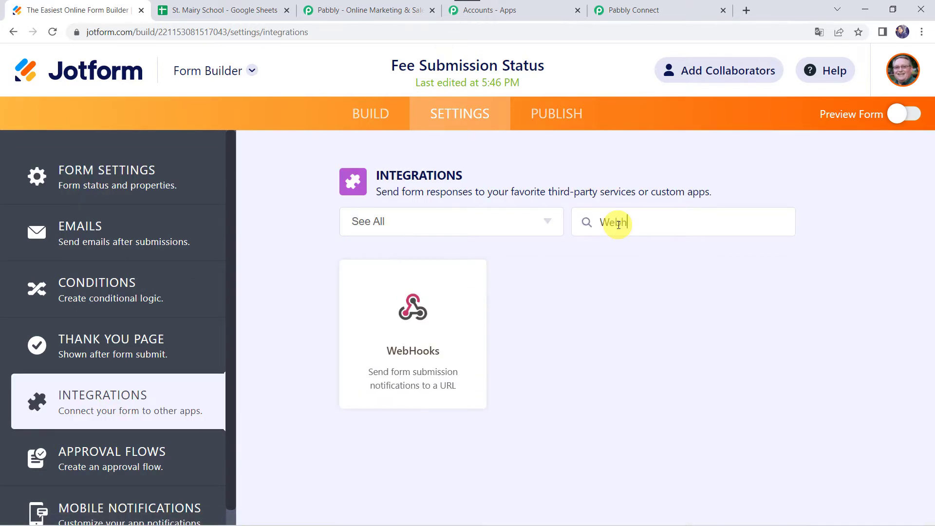
{"action": "left_click", "coordinate": [428, 359]}
Step: Add the copied Pabbly webhook URL to the form's WebHooks integration and finish the integration
{"action": "left_click", "coordinate": [404, 392]}
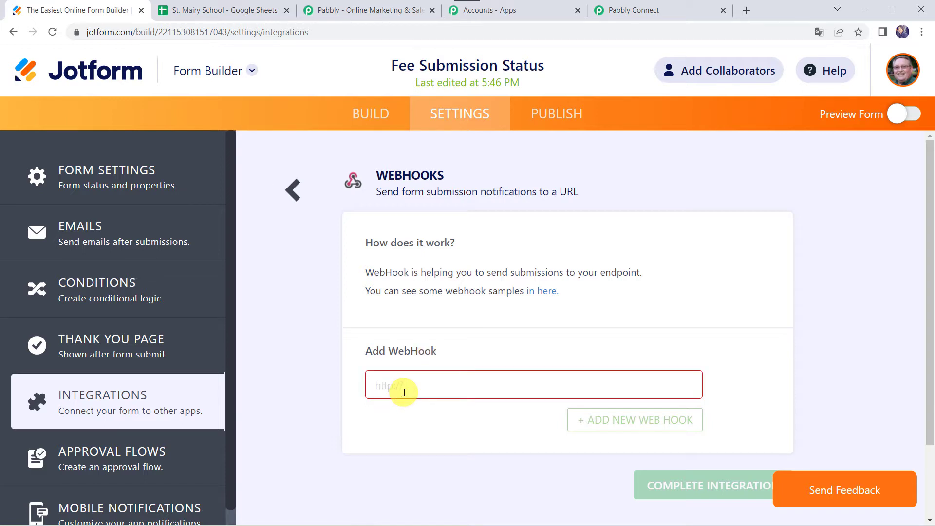
{"action": "key", "text": "ctrl+v"}
{"action": "left_click", "coordinate": [688, 488]}
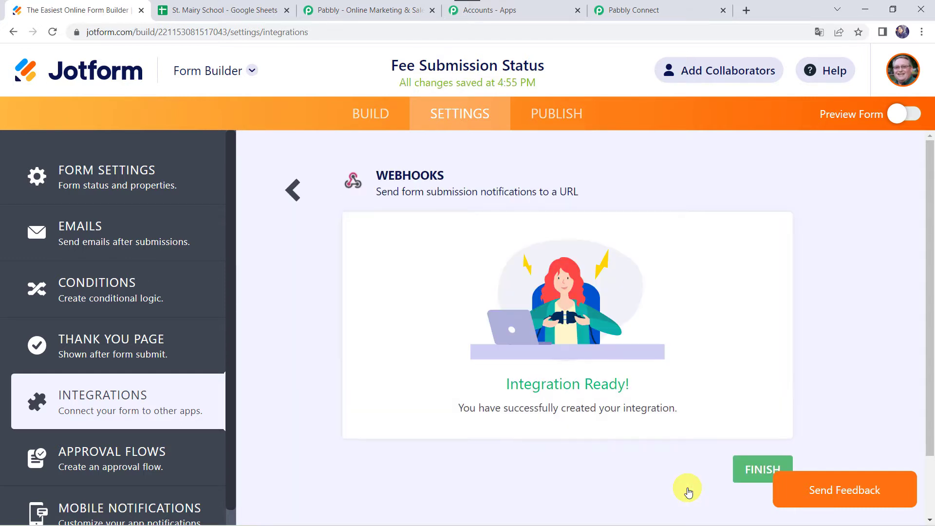
{"action": "left_click", "coordinate": [754, 470]}
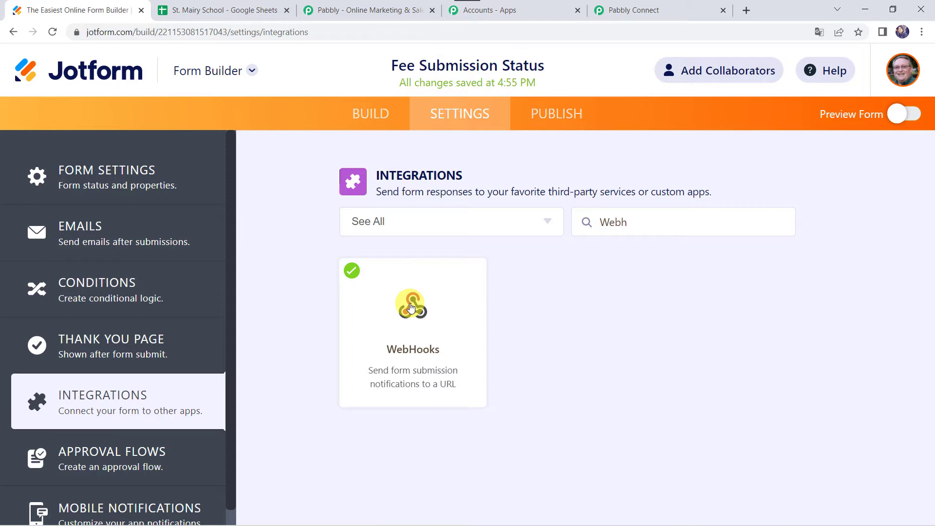
Step: Check the trigger's webhook capture in Pabbly Connect, and open the published Fee Submission Status form in a new tab
{"action": "left_click", "coordinate": [674, 10]}
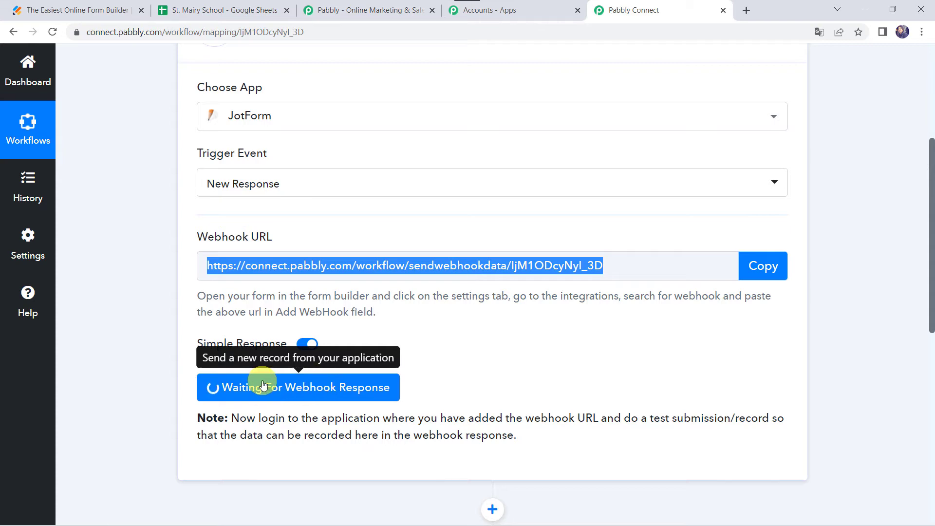
{"action": "left_click", "coordinate": [58, 7]}
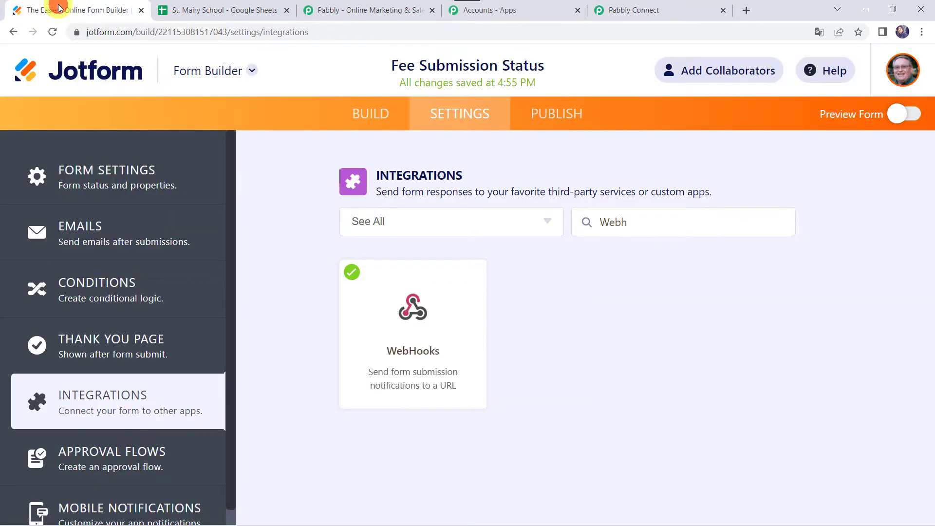
{"action": "left_click", "coordinate": [543, 115]}
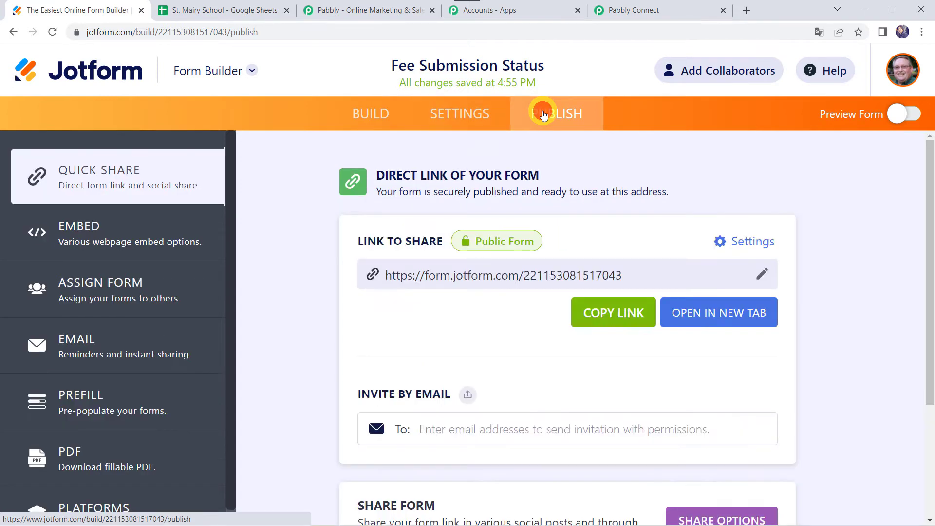
{"action": "left_click", "coordinate": [699, 323]}
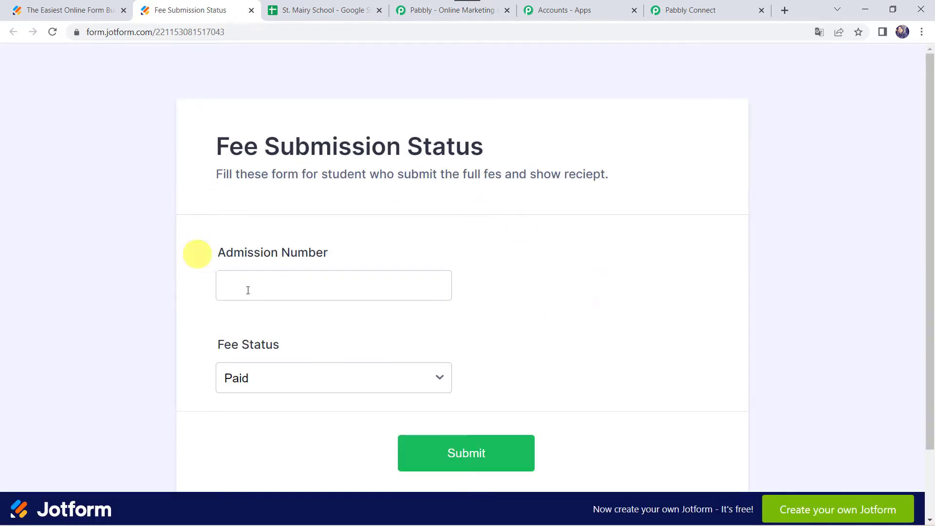
Step: Submit a test response in the form with a student's admission number and the fee status Paid
{"action": "left_click", "coordinate": [250, 288]}
{"action": "type", "text": "10"}
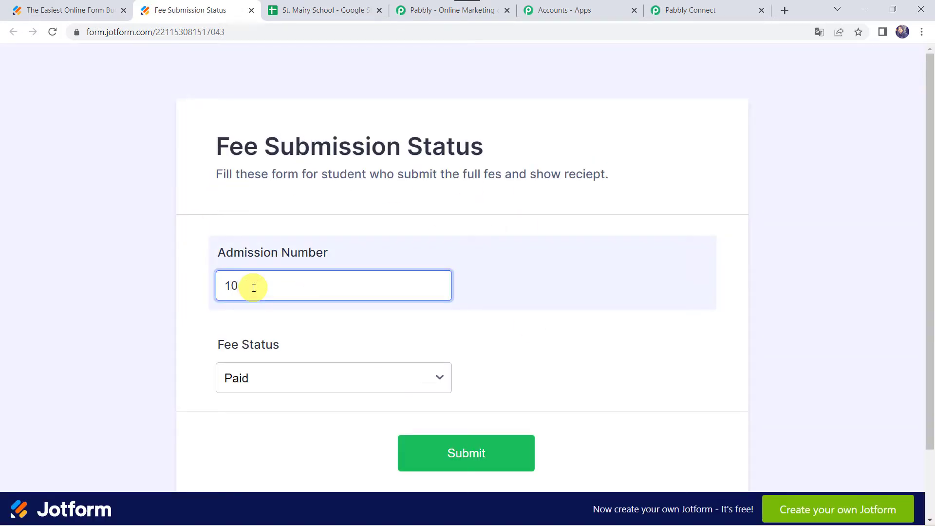
{"action": "left_click", "coordinate": [454, 461]}
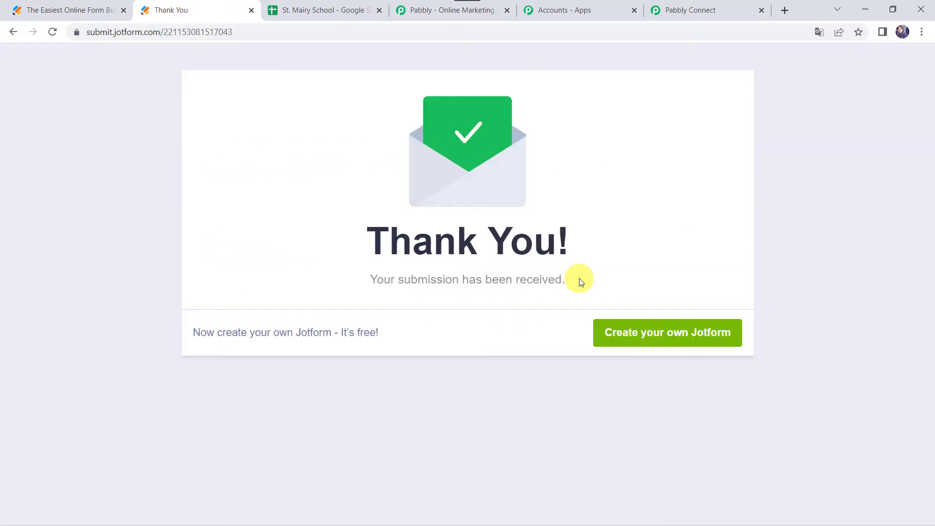
Step: Review the captured form response in Pabbly Connect and compare its admission number and fee status fields with the St. Mairy School spreadsheet
{"action": "left_click", "coordinate": [722, 16]}
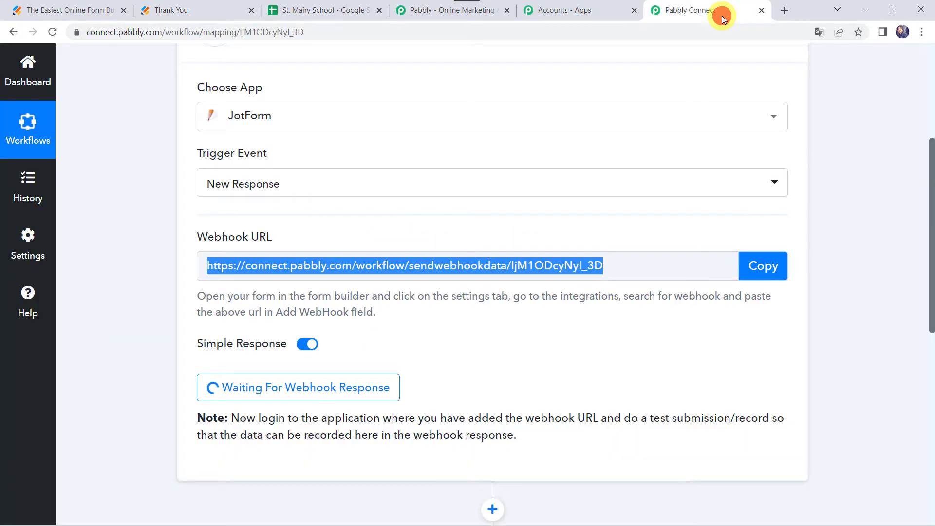
{"action": "scroll", "coordinate": [125, 379], "scroll_direction": "down", "scroll_amount": 1}
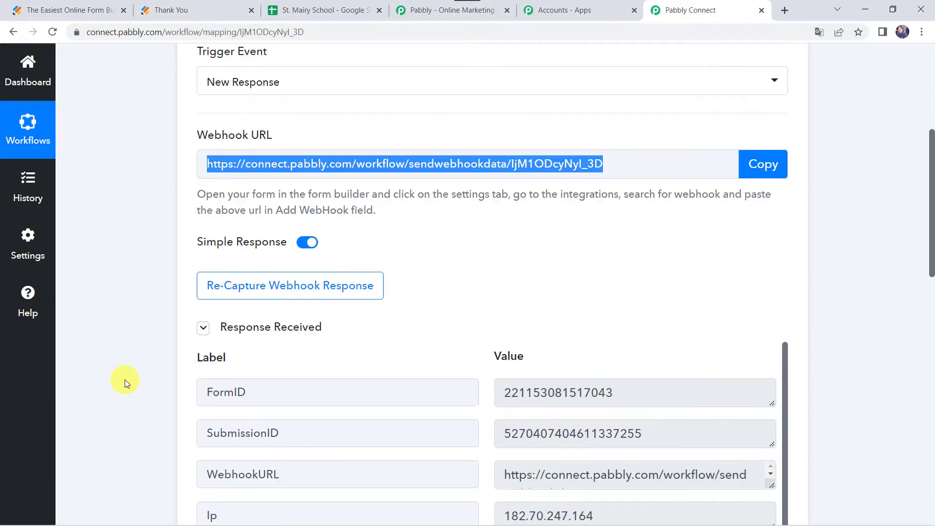
{"action": "scroll", "coordinate": [124, 379], "scroll_direction": "down", "scroll_amount": 5}
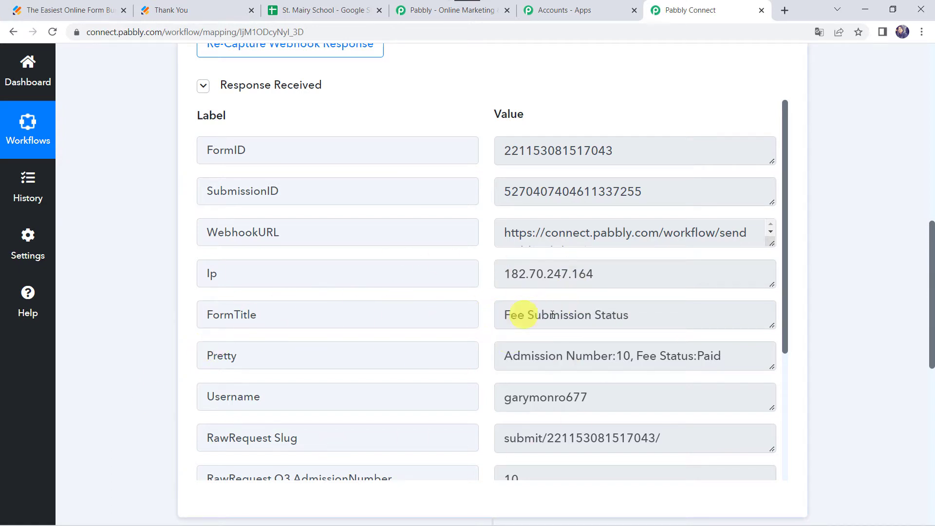
{"action": "scroll", "coordinate": [621, 317], "scroll_direction": "down", "scroll_amount": 4}
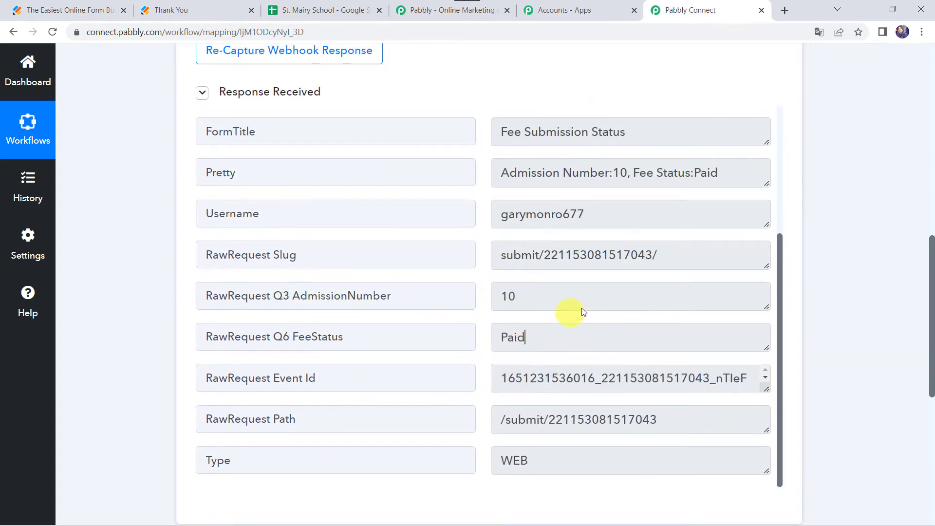
{"action": "left_click", "coordinate": [341, 10]}
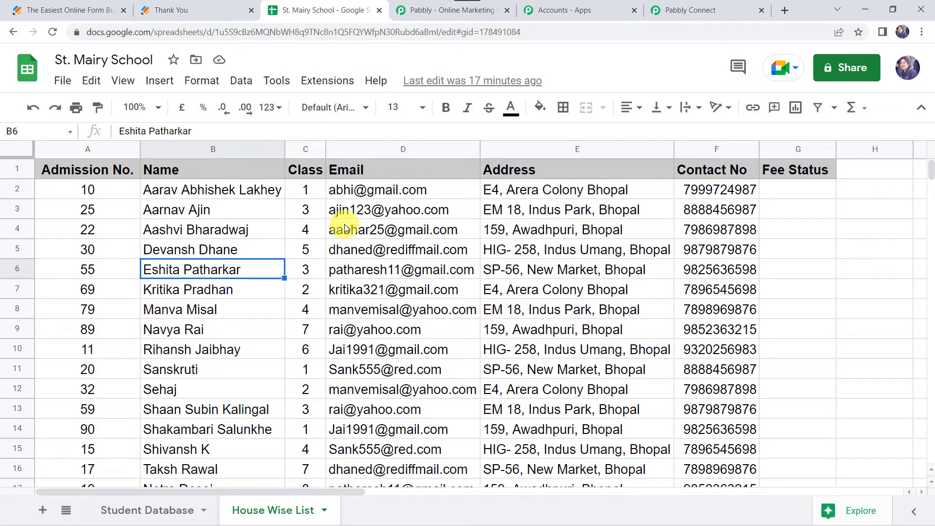
{"action": "left_click", "coordinate": [690, 10]}
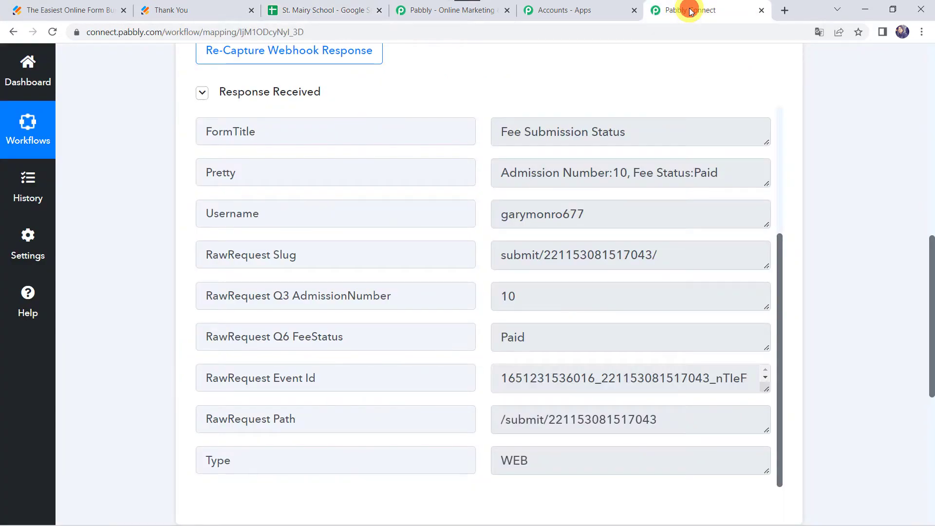
Step: Add an action step after the JotForm trigger using Google Sheets with the Lookup Spreadsheet Rows event
{"action": "scroll", "coordinate": [157, 313], "scroll_direction": "down", "scroll_amount": 5}
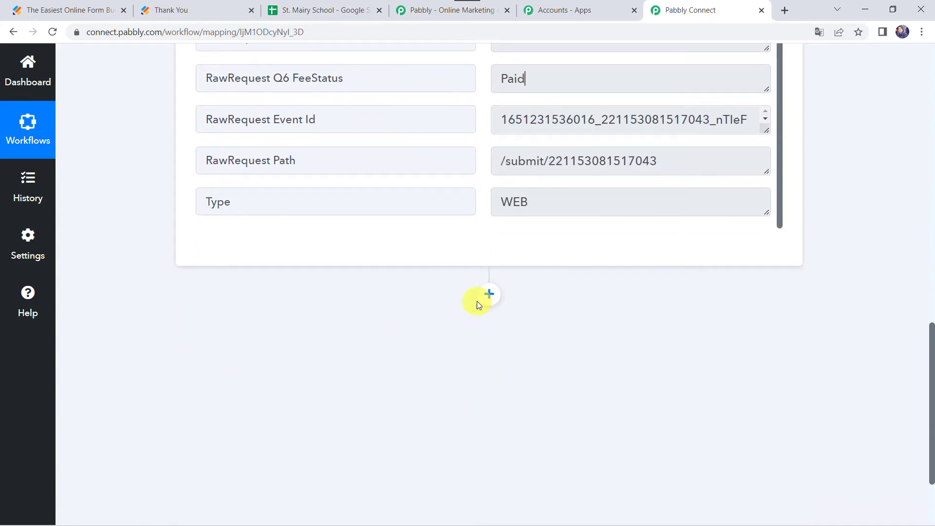
{"action": "left_click", "coordinate": [489, 295]}
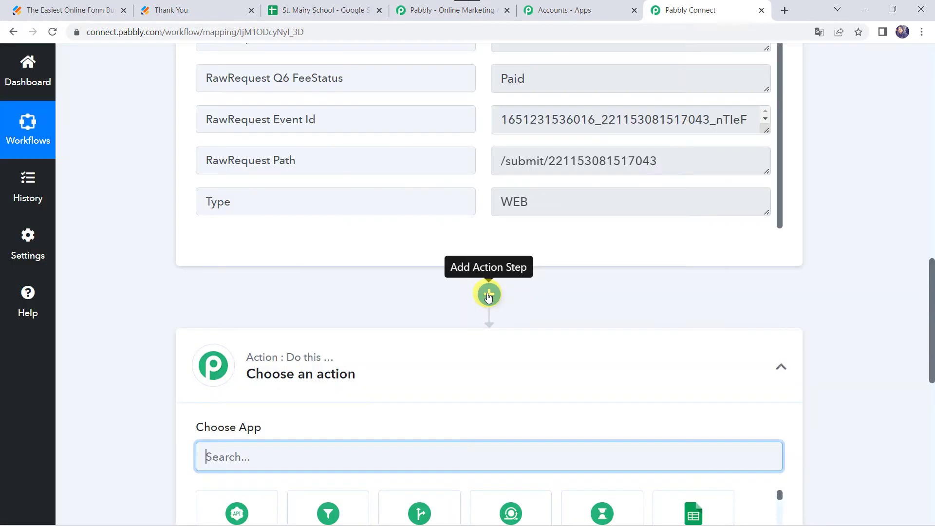
{"action": "type", "text": "Goo"}
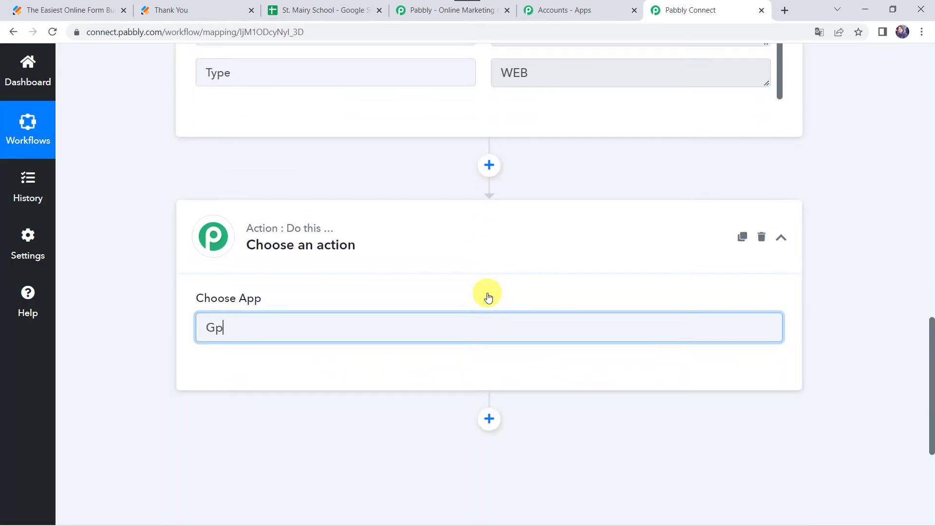
{"action": "left_click", "coordinate": [231, 395]}
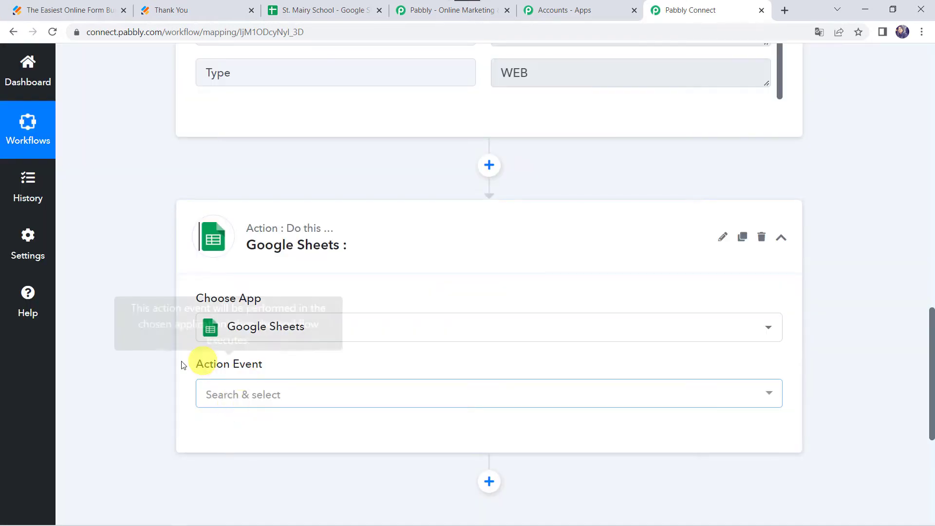
{"action": "scroll", "coordinate": [160, 368], "scroll_direction": "down", "scroll_amount": 2}
{"action": "left_click", "coordinate": [260, 323]}
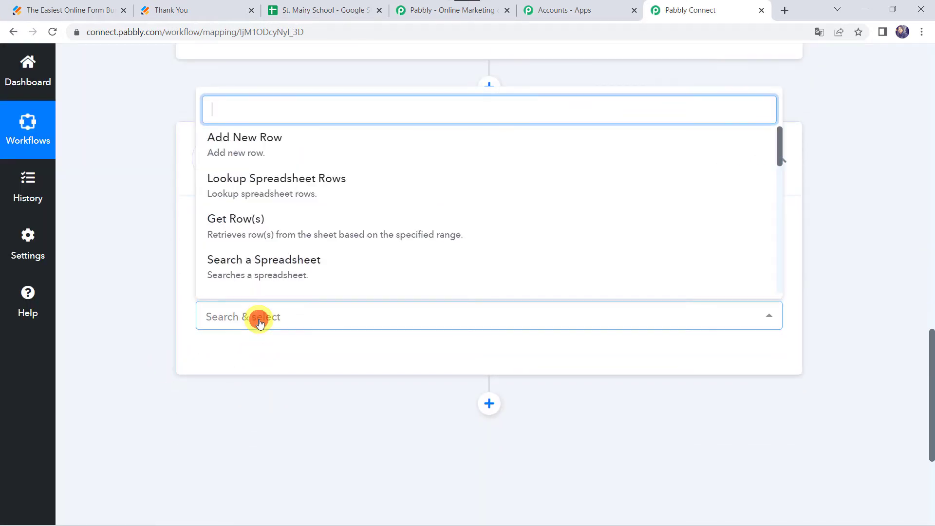
{"action": "left_click", "coordinate": [313, 189]}
Step: Create a new Google Sheets connection for the action and authorize Pabbly Connect Sheets with the Google account
{"action": "left_click", "coordinate": [213, 361]}
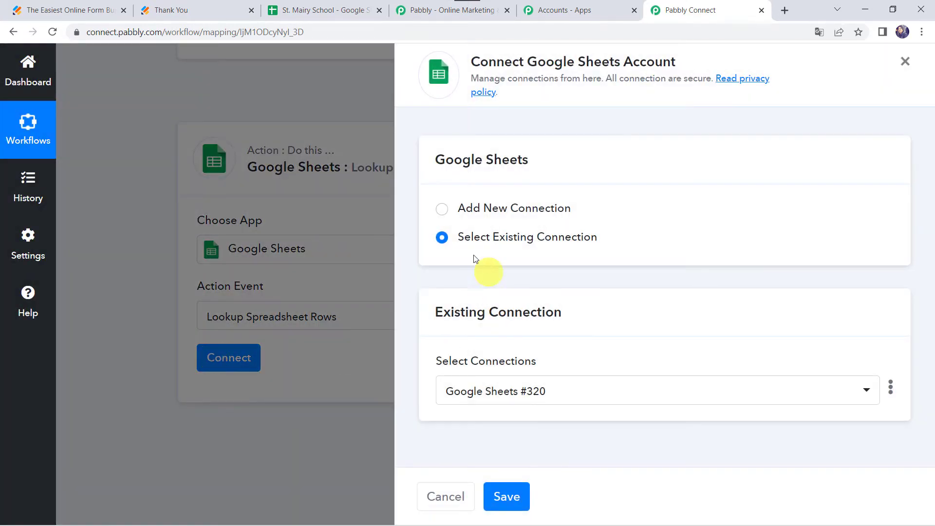
{"action": "left_click", "coordinate": [464, 212]}
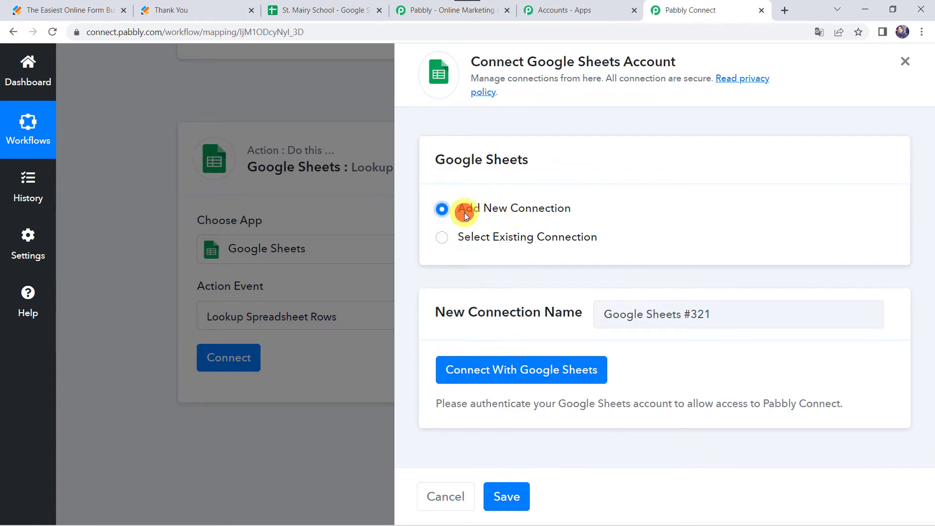
{"action": "left_click", "coordinate": [535, 379]}
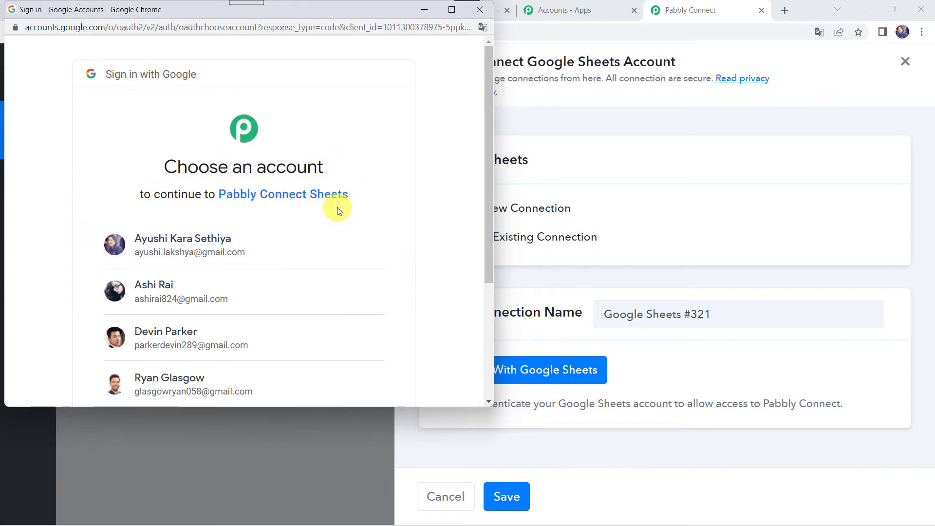
{"action": "left_click", "coordinate": [224, 257]}
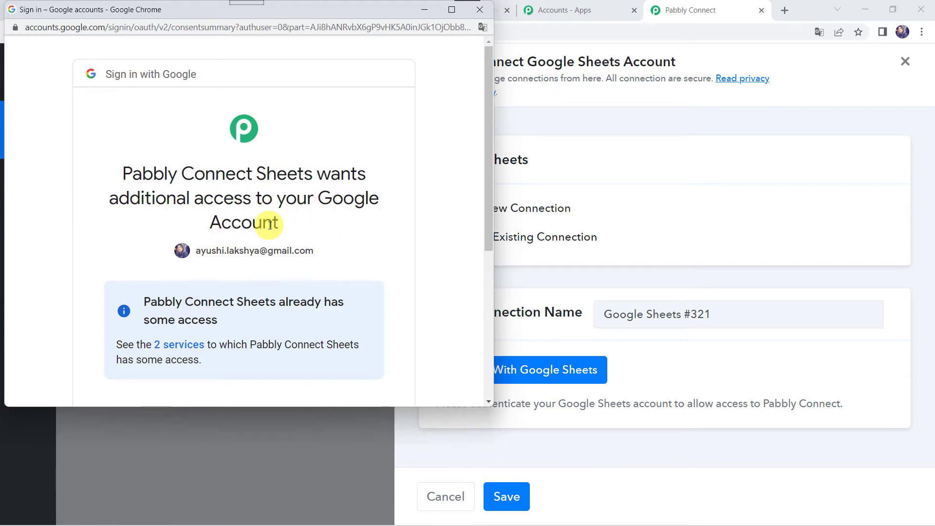
{"action": "scroll", "coordinate": [270, 225], "scroll_direction": "down", "scroll_amount": 5}
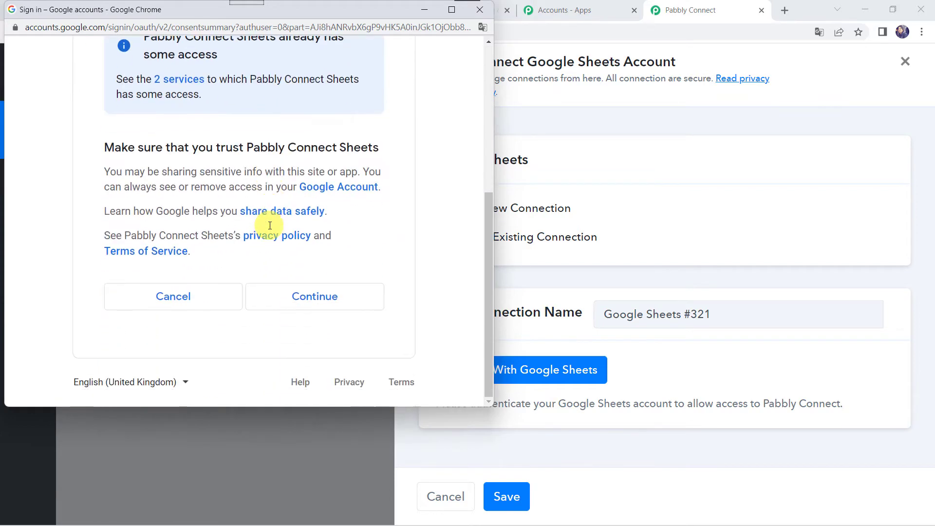
{"action": "left_click", "coordinate": [323, 306]}
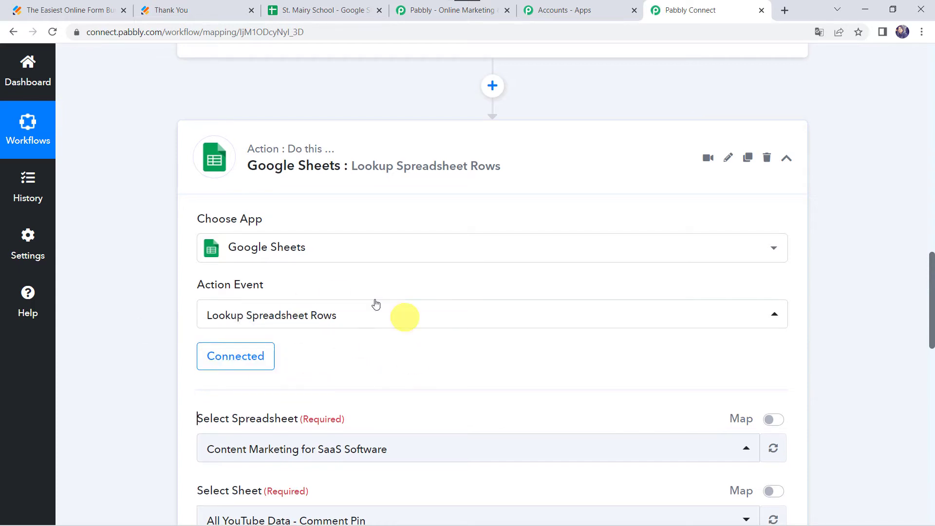
Step: Choose St. Mairy School as the spreadsheet for the row lookup, checking its name in Google Sheets
{"action": "scroll", "coordinate": [314, 364], "scroll_direction": "down", "scroll_amount": 3}
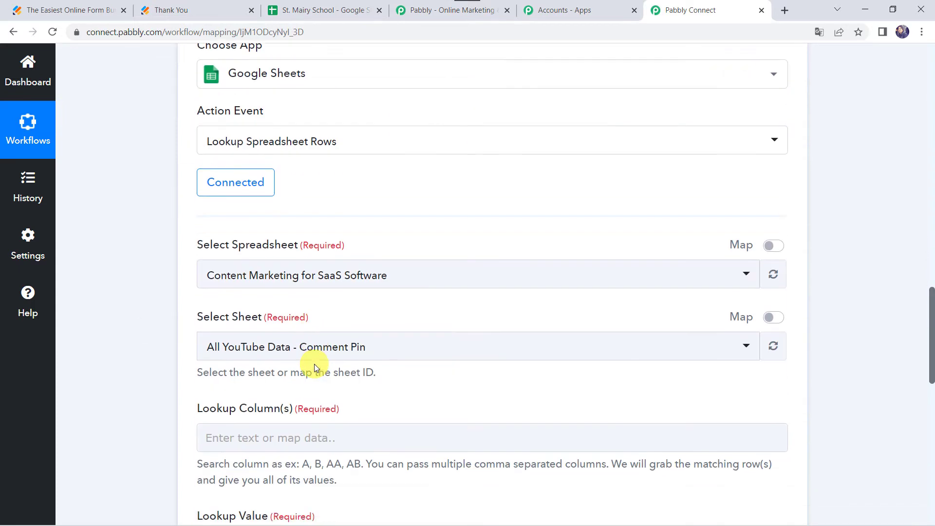
{"action": "left_click", "coordinate": [299, 268]}
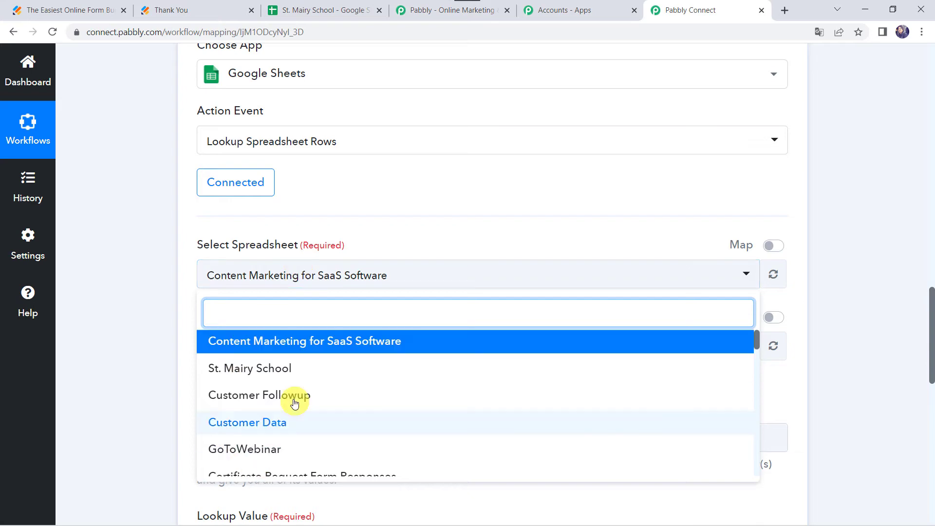
{"action": "scroll", "coordinate": [236, 439], "scroll_direction": "down", "scroll_amount": 5}
{"action": "scroll", "coordinate": [237, 440], "scroll_direction": "up", "scroll_amount": 5}
{"action": "scroll", "coordinate": [237, 439], "scroll_direction": "up", "scroll_amount": 1}
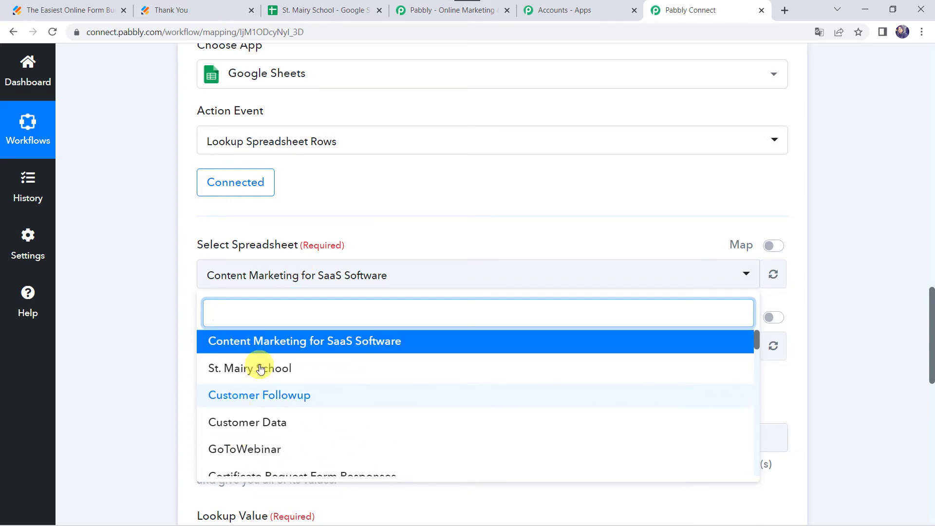
{"action": "left_click", "coordinate": [324, 10]}
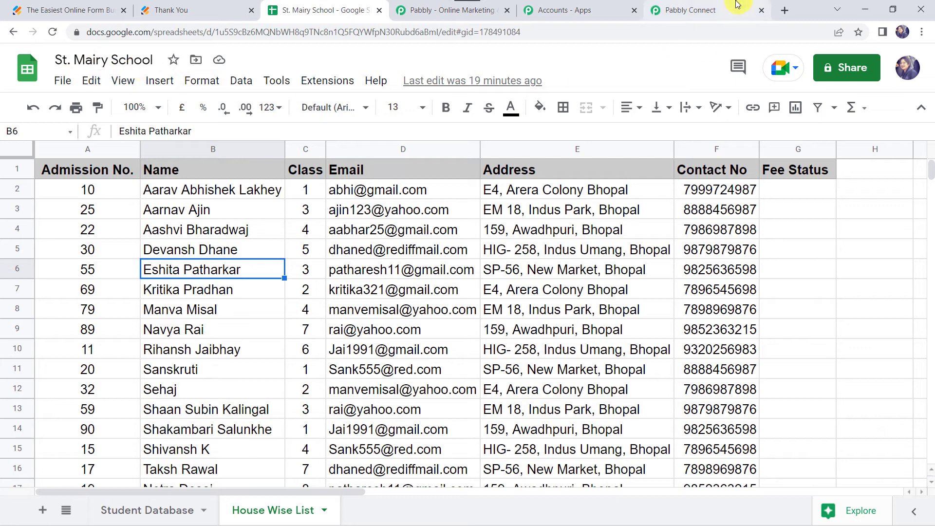
{"action": "left_click", "coordinate": [739, 6]}
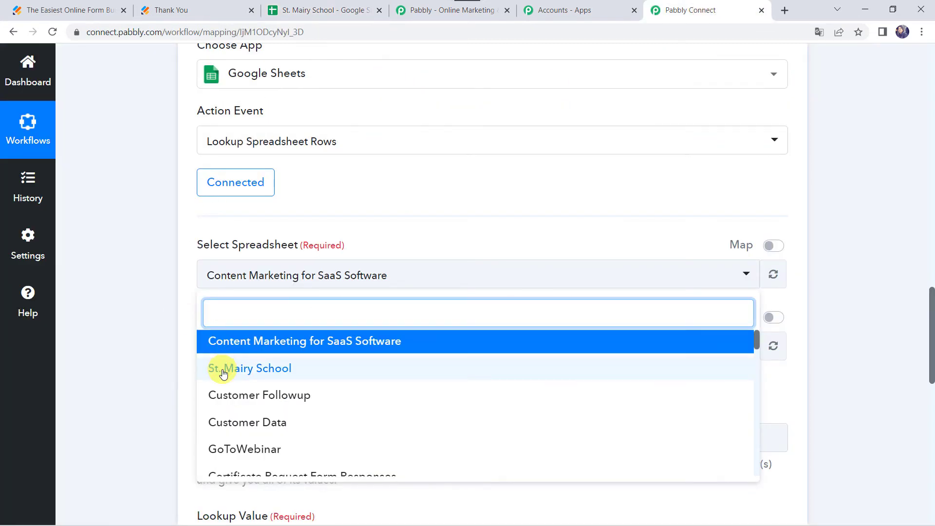
{"action": "left_click", "coordinate": [291, 369]}
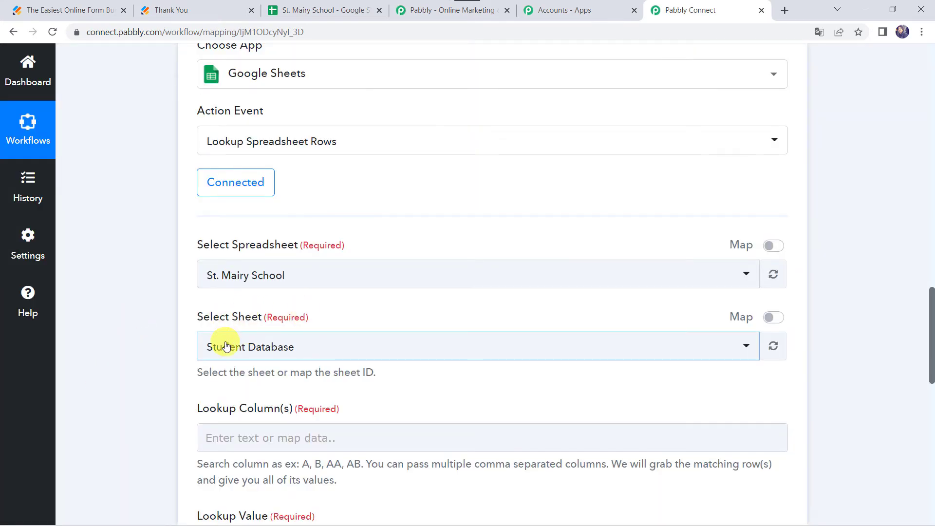
Step: Check the Student Database sheet in Google Sheets and the lookup's sheet choices, keeping Student Database selected
{"action": "left_click", "coordinate": [302, 10]}
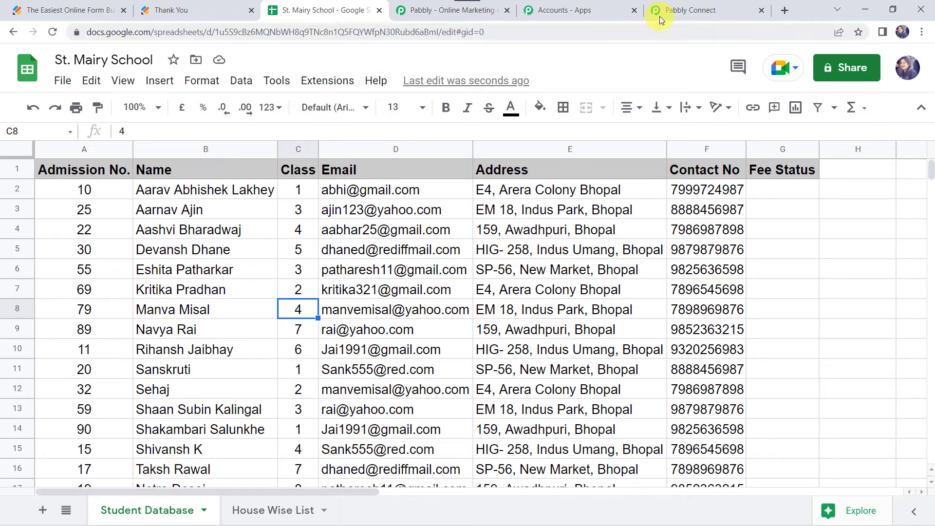
{"action": "left_click", "coordinate": [698, 23]}
{"action": "left_click", "coordinate": [240, 345]}
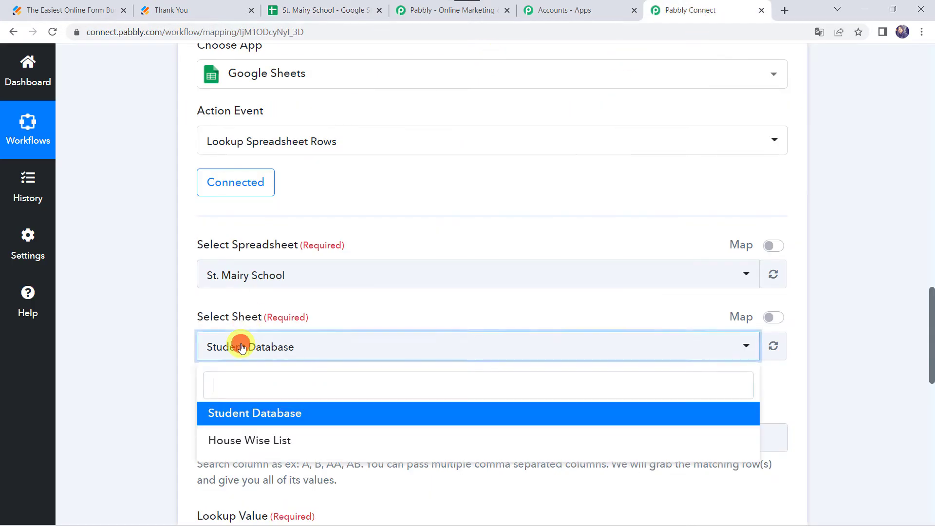
{"action": "left_click", "coordinate": [151, 376]}
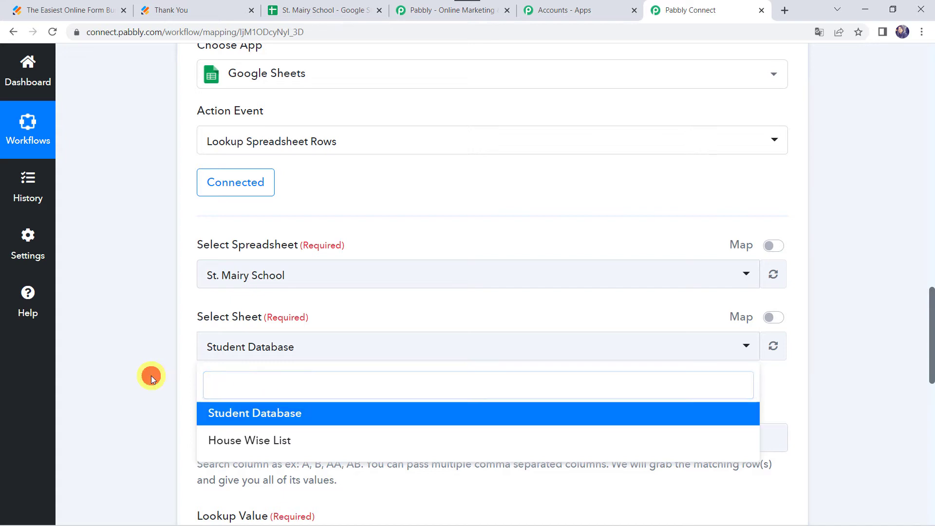
Step: Check which spreadsheet column holds the admission numbers and set the lookup column to A
{"action": "scroll", "coordinate": [151, 376], "scroll_direction": "down", "scroll_amount": 3}
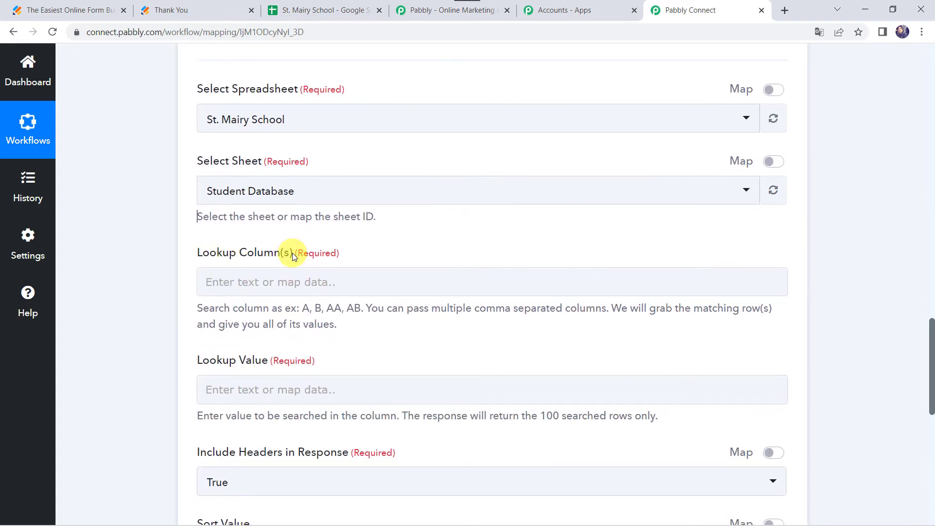
{"action": "left_click", "coordinate": [267, 276]}
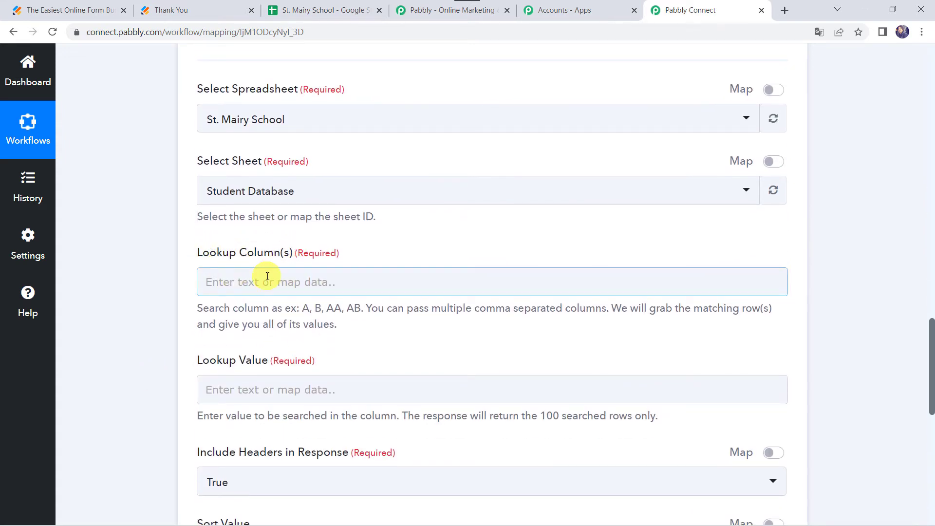
{"action": "left_click", "coordinate": [324, 9]}
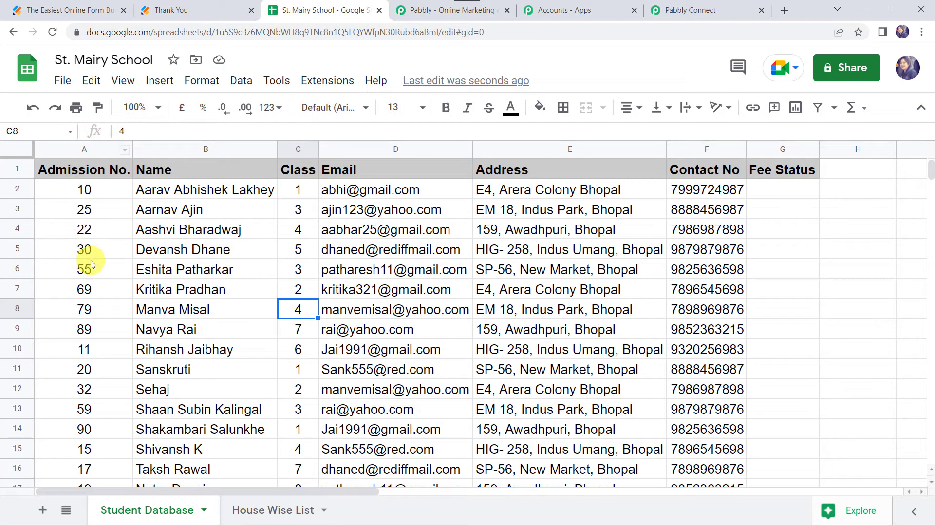
{"action": "left_click", "coordinate": [712, 10]}
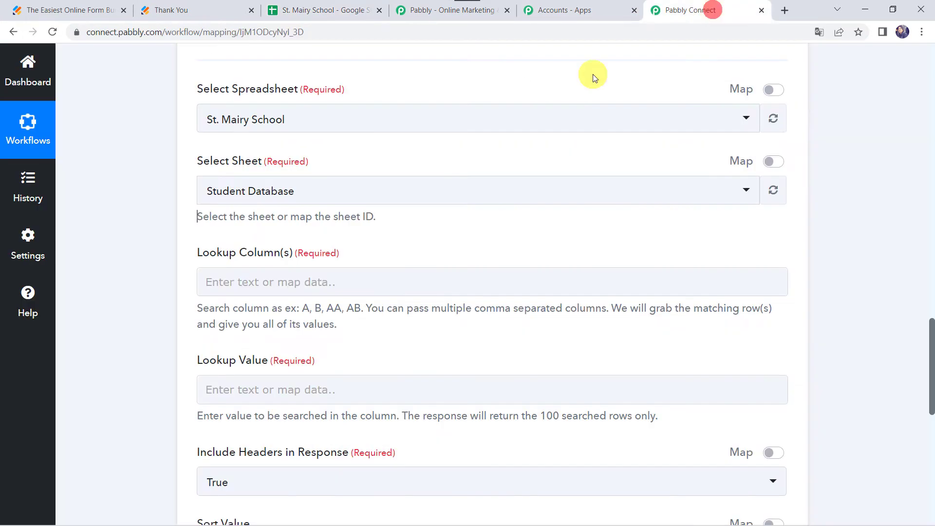
{"action": "left_click", "coordinate": [351, 286]}
{"action": "type", "text": "A"}
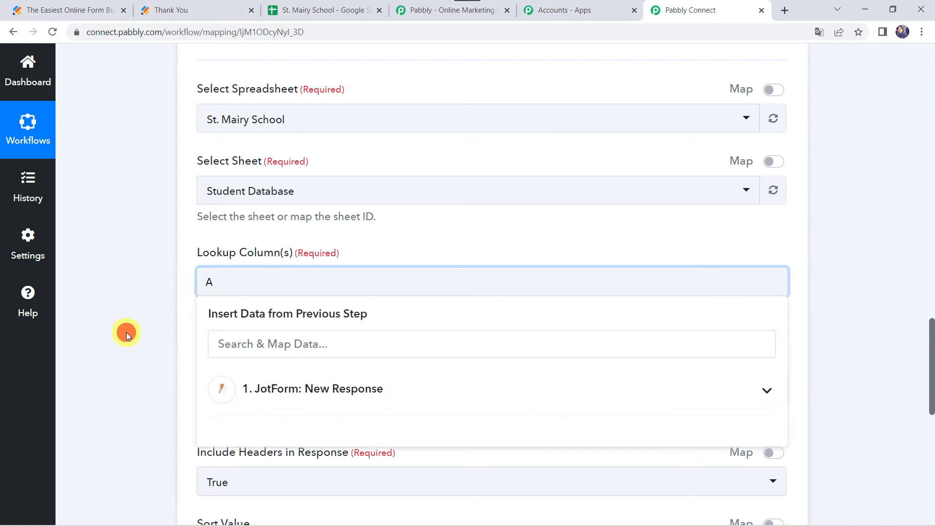
{"action": "left_click", "coordinate": [127, 333]}
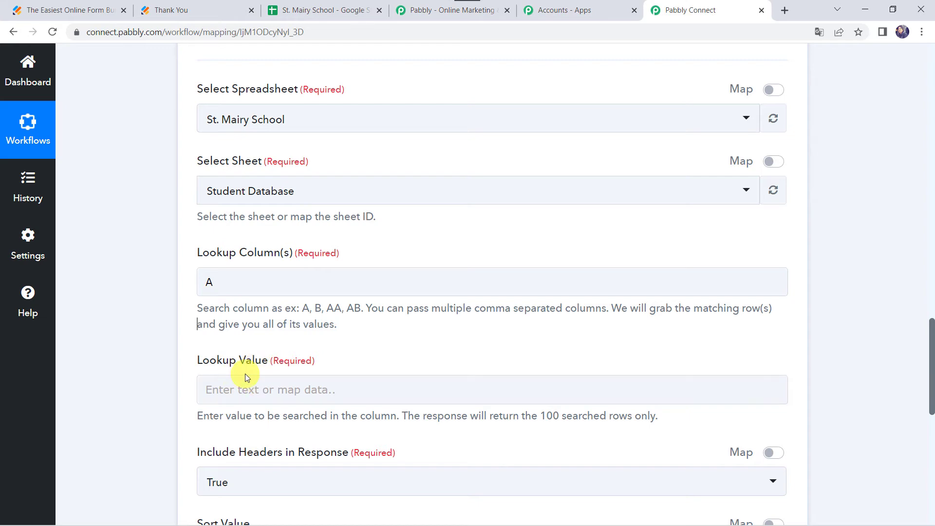
Step: Map the lookup value to the JotForm response's RawRequest Q3 AdmissionNumber, checking that field in the trigger response
{"action": "scroll", "coordinate": [142, 249], "scroll_direction": "up", "scroll_amount": 1}
{"action": "scroll", "coordinate": [142, 250], "scroll_direction": "up", "scroll_amount": 13}
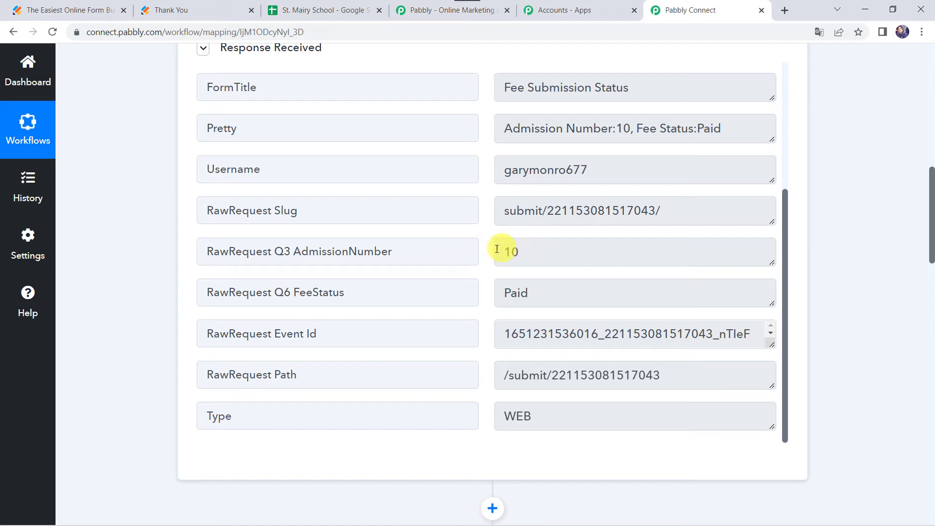
{"action": "scroll", "coordinate": [124, 411], "scroll_direction": "down", "scroll_amount": 12}
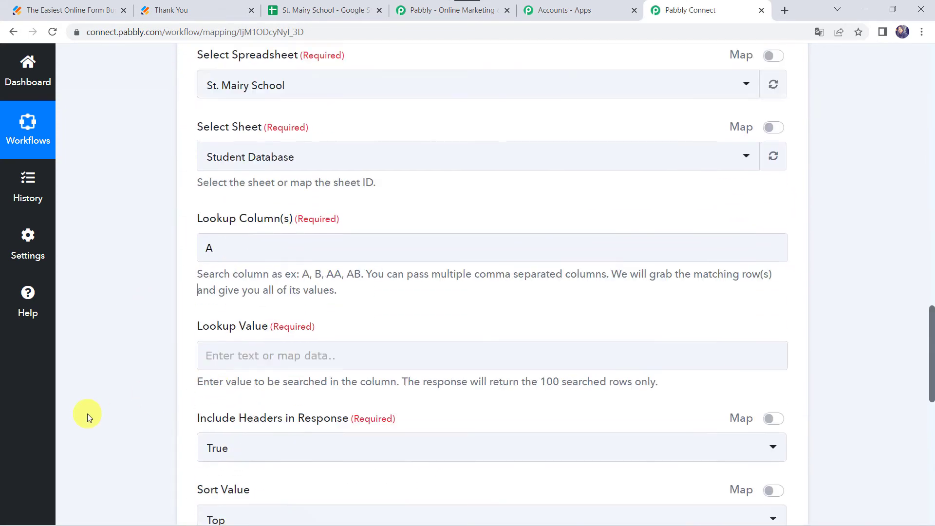
{"action": "scroll", "coordinate": [87, 413], "scroll_direction": "down", "scroll_amount": 2}
{"action": "left_click", "coordinate": [218, 269]}
{"action": "left_click", "coordinate": [269, 384]}
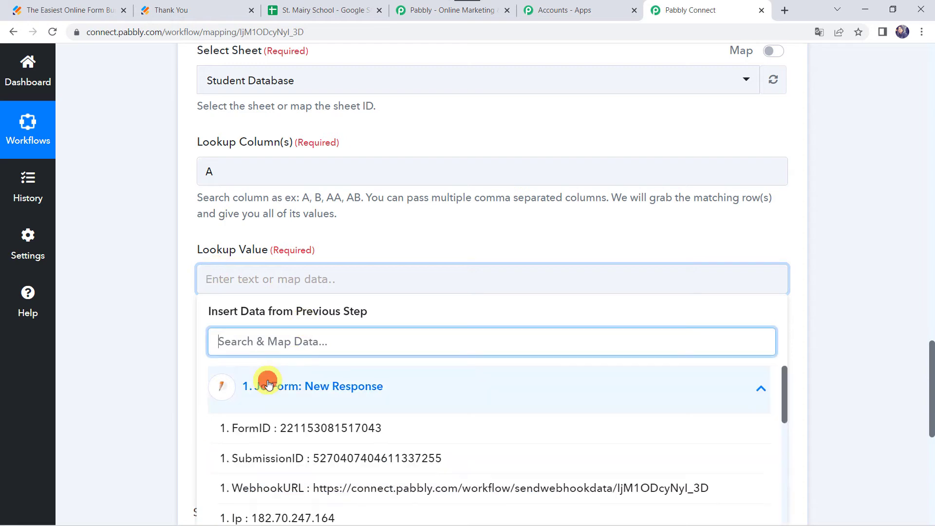
{"action": "scroll", "coordinate": [267, 449], "scroll_direction": "down", "scroll_amount": 3}
{"action": "scroll", "coordinate": [273, 456], "scroll_direction": "down", "scroll_amount": 2}
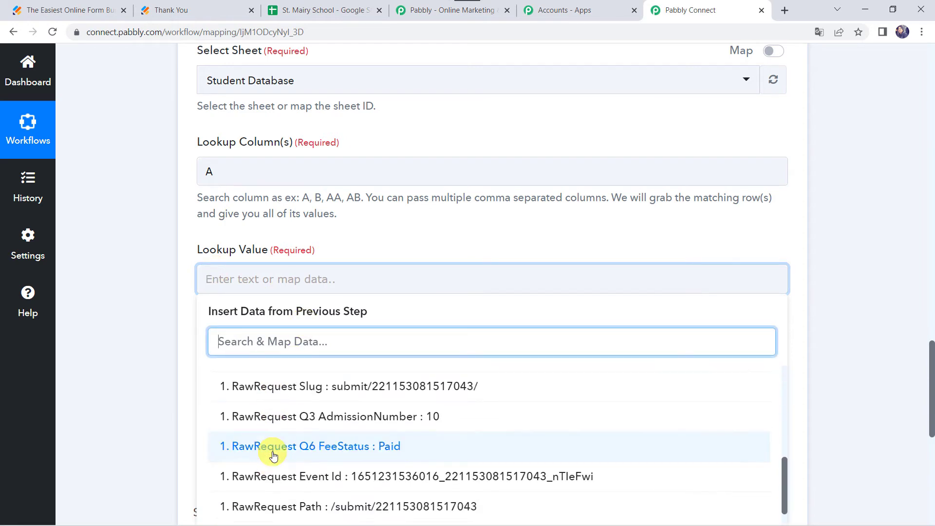
{"action": "left_click", "coordinate": [281, 417]}
{"action": "left_click", "coordinate": [159, 376]}
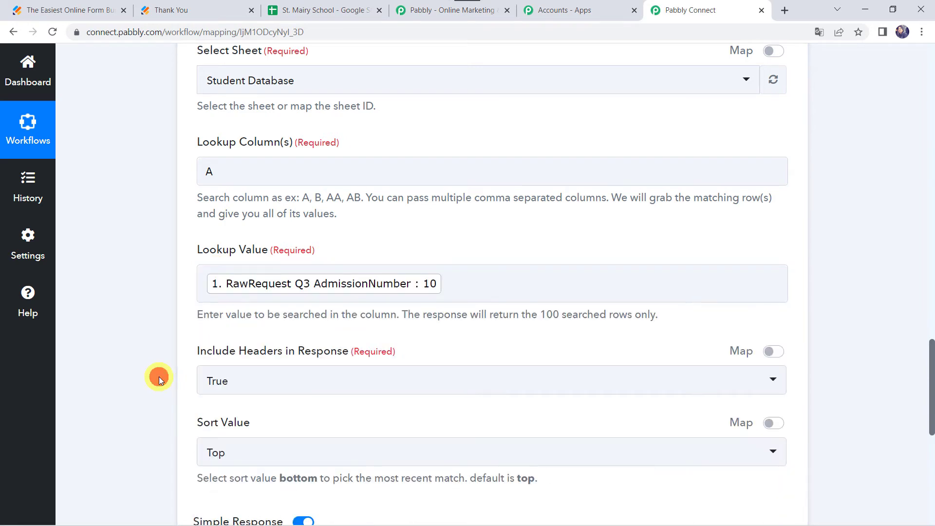
Step: Save the lookup step, send a test request, and review the returned row values and row index
{"action": "scroll", "coordinate": [159, 376], "scroll_direction": "down", "scroll_amount": 4}
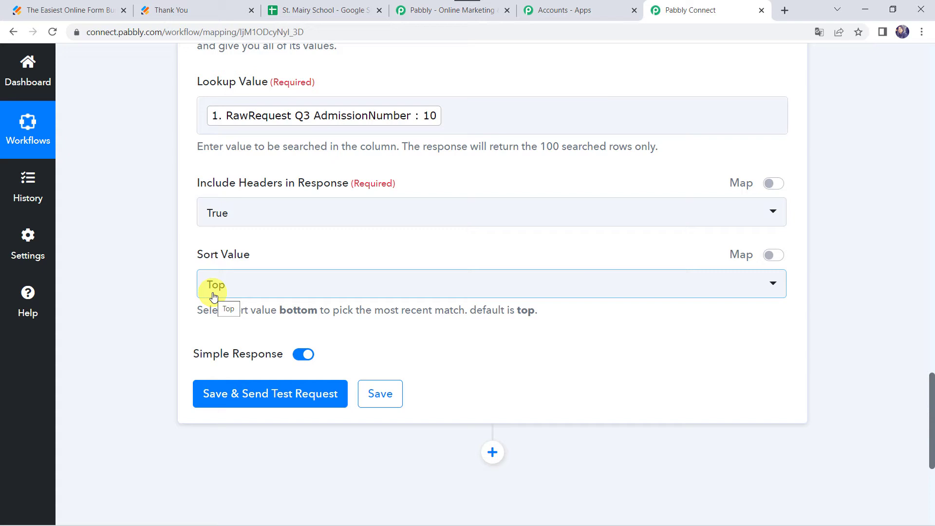
{"action": "left_click", "coordinate": [234, 400]}
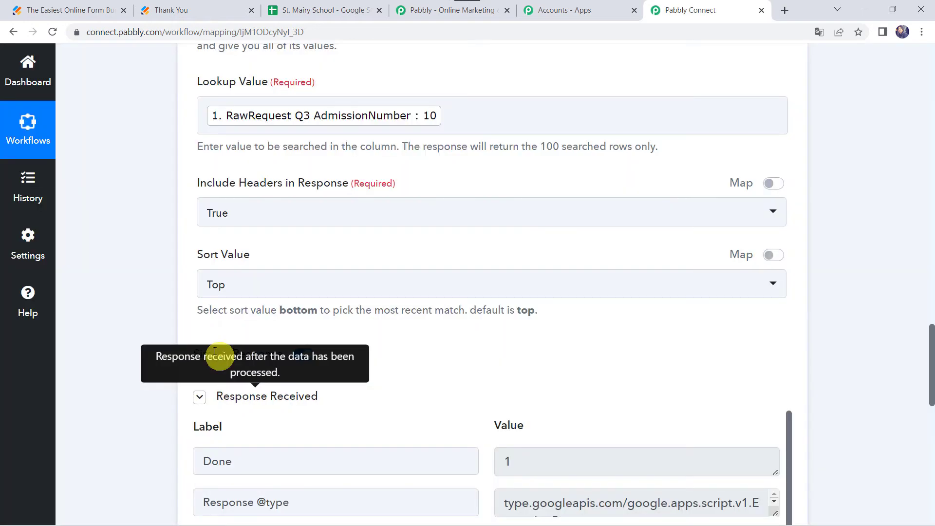
{"action": "scroll", "coordinate": [110, 457], "scroll_direction": "down", "scroll_amount": 4}
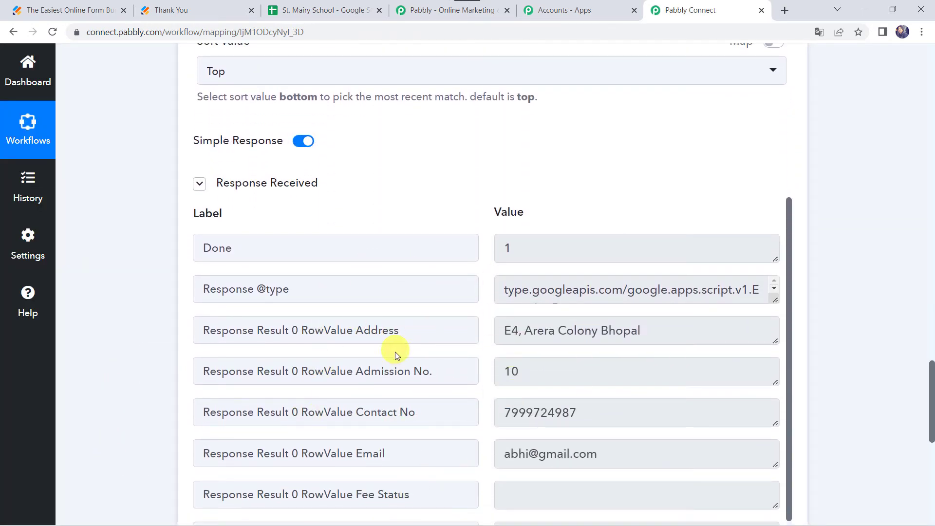
{"action": "scroll", "coordinate": [395, 351], "scroll_direction": "down", "scroll_amount": 1}
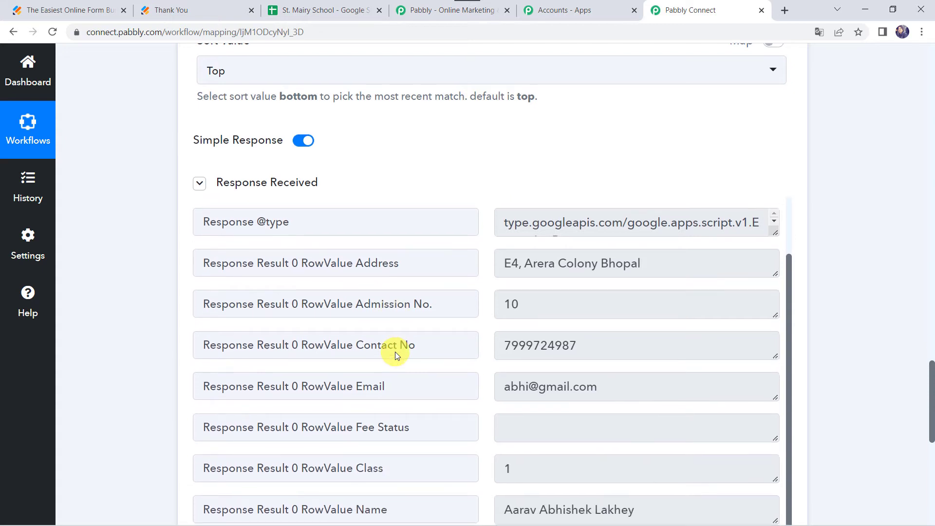
{"action": "scroll", "coordinate": [396, 352], "scroll_direction": "down", "scroll_amount": 2}
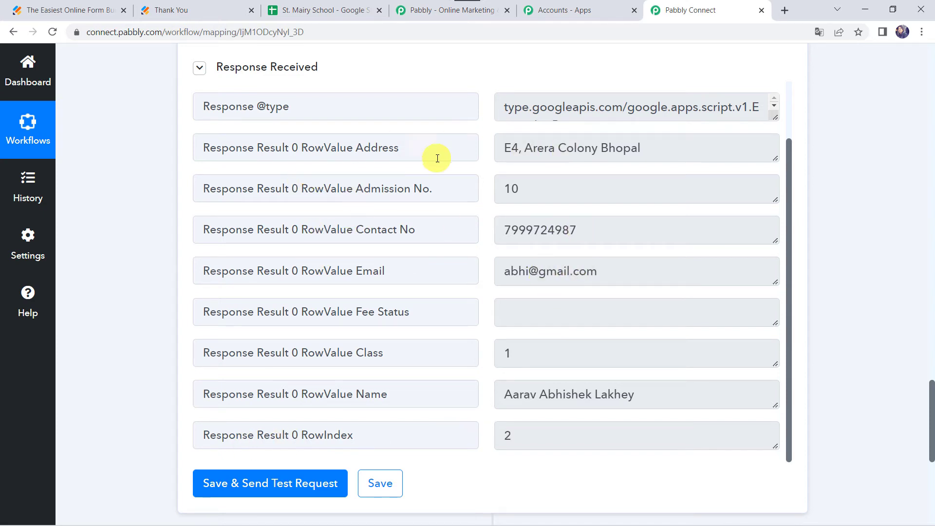
{"action": "scroll", "coordinate": [455, 157], "scroll_direction": "up", "scroll_amount": 2}
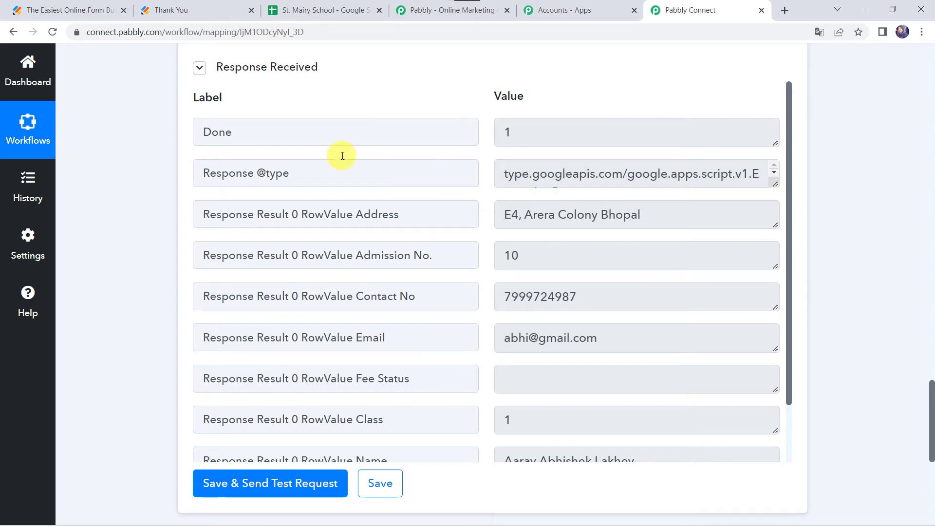
{"action": "scroll", "coordinate": [444, 371], "scroll_direction": "down", "scroll_amount": 2}
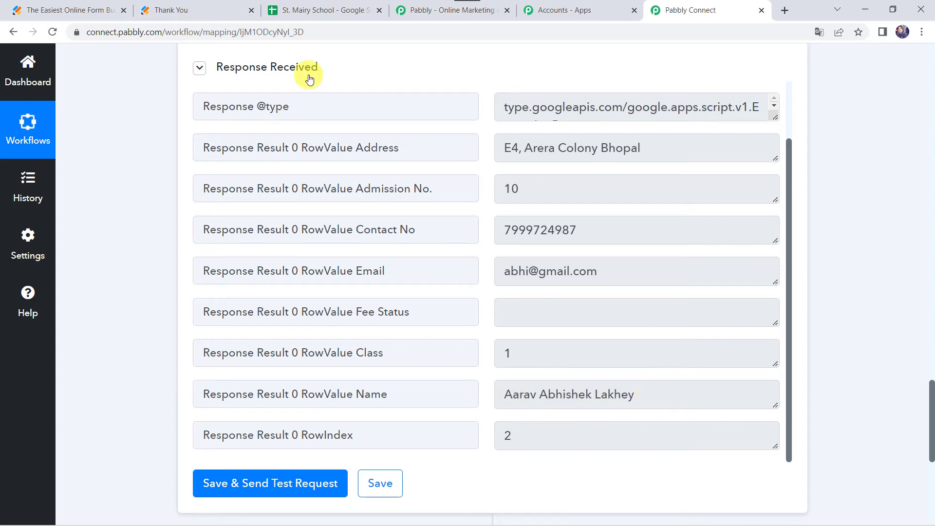
Step: Compare the lookup response with admission number 10's row in Google Sheets, checking the admission number, name and Fee Status cells
{"action": "left_click", "coordinate": [312, 9]}
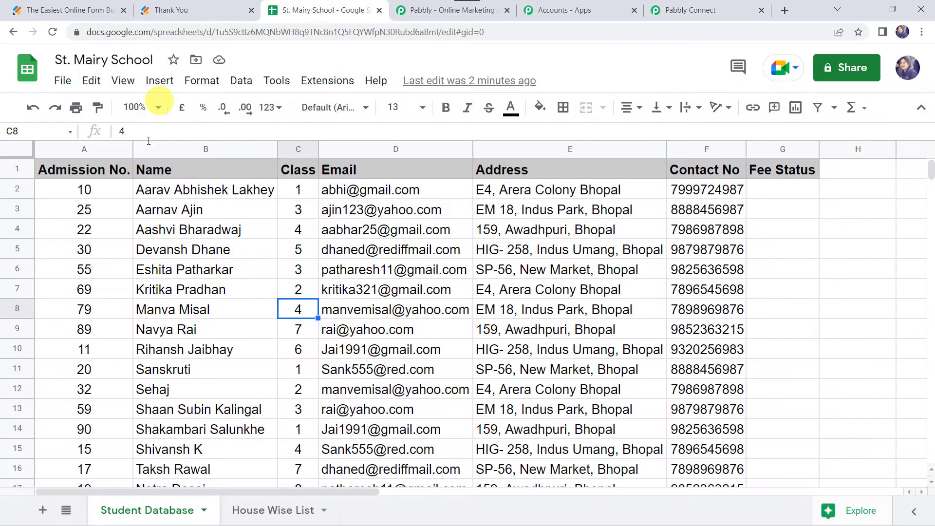
{"action": "left_click", "coordinate": [90, 189]}
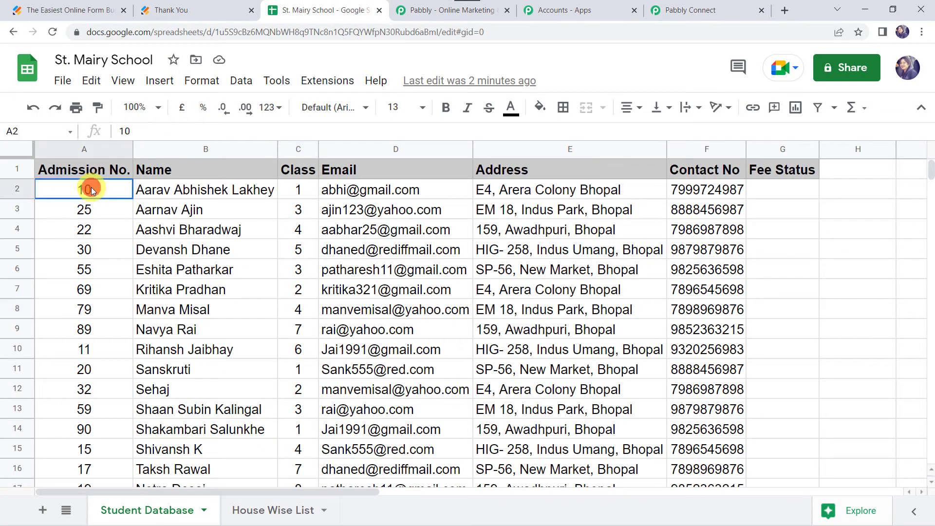
{"action": "left_click", "coordinate": [163, 194]}
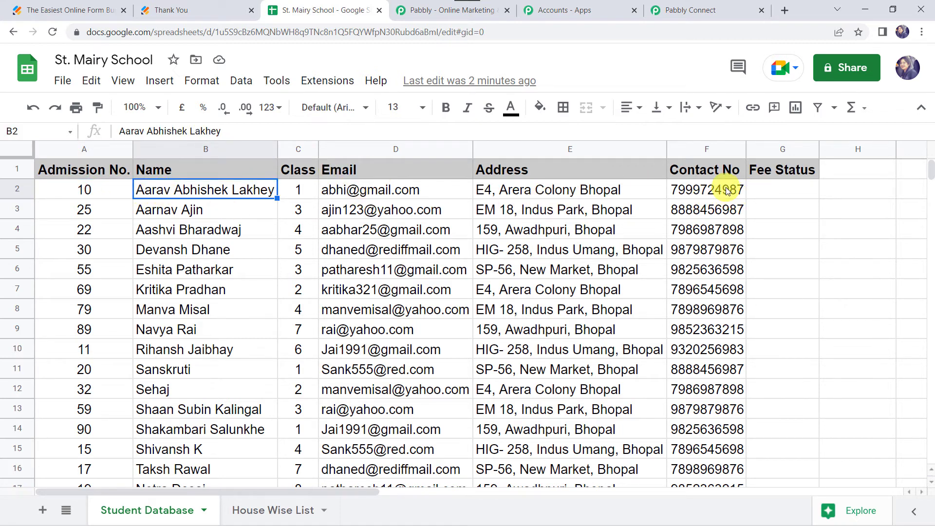
{"action": "left_click", "coordinate": [774, 189]}
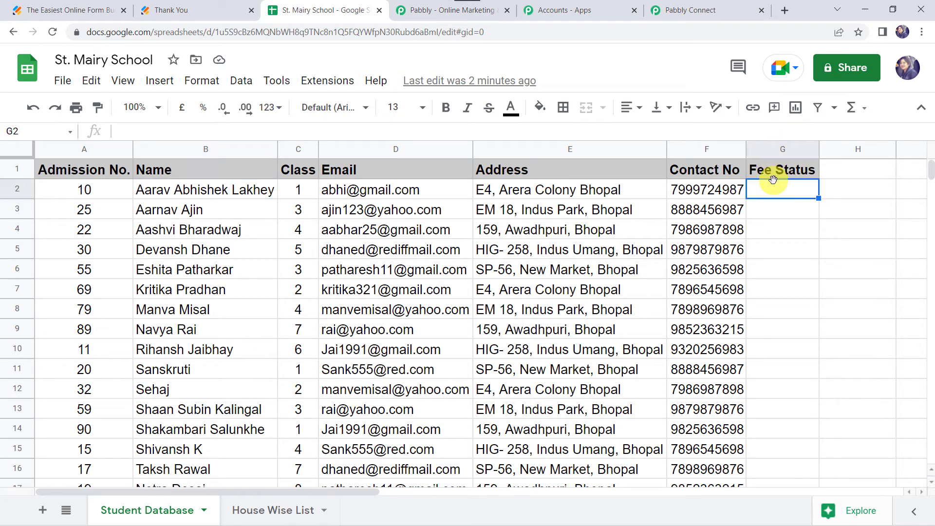
Step: Return to Pabbly Connect and add a Google Sheets action after the lookup, with Update Row as its event
{"action": "left_click", "coordinate": [692, 11]}
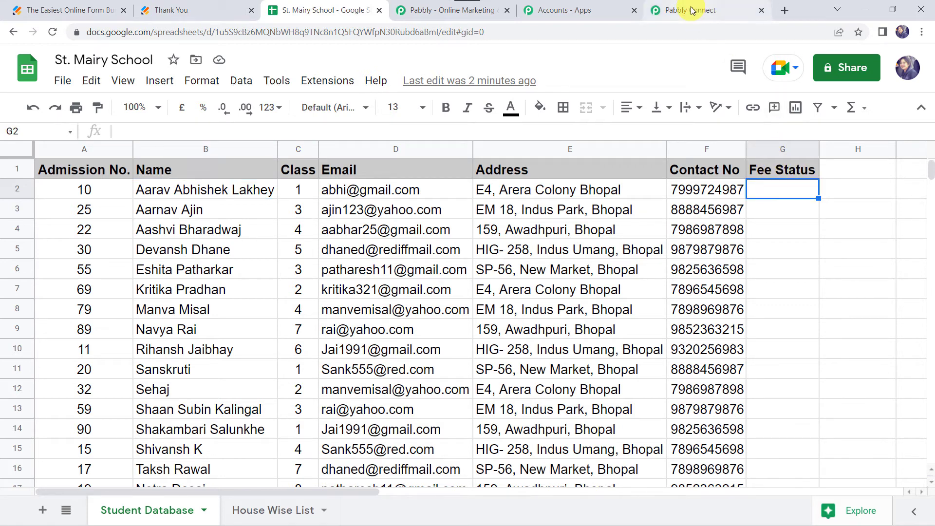
{"action": "scroll", "coordinate": [136, 361], "scroll_direction": "down", "scroll_amount": 6}
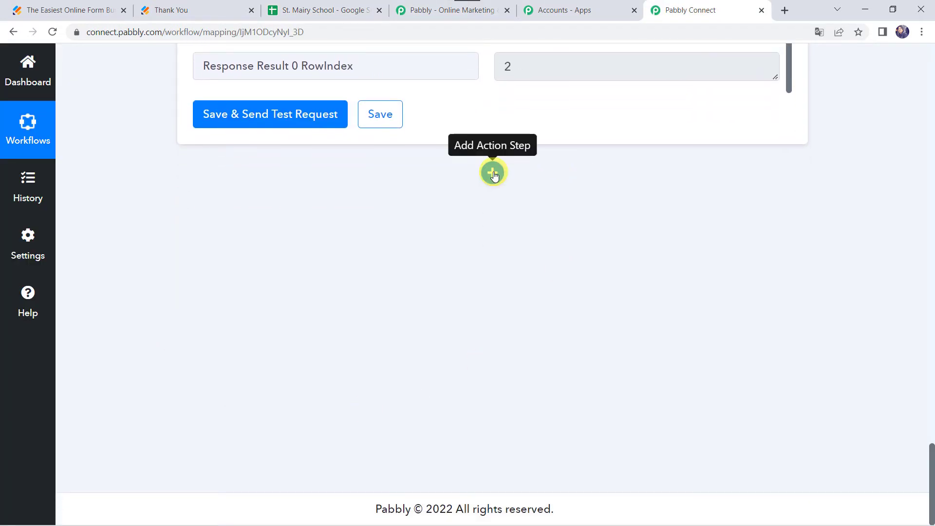
{"action": "left_click", "coordinate": [492, 173]}
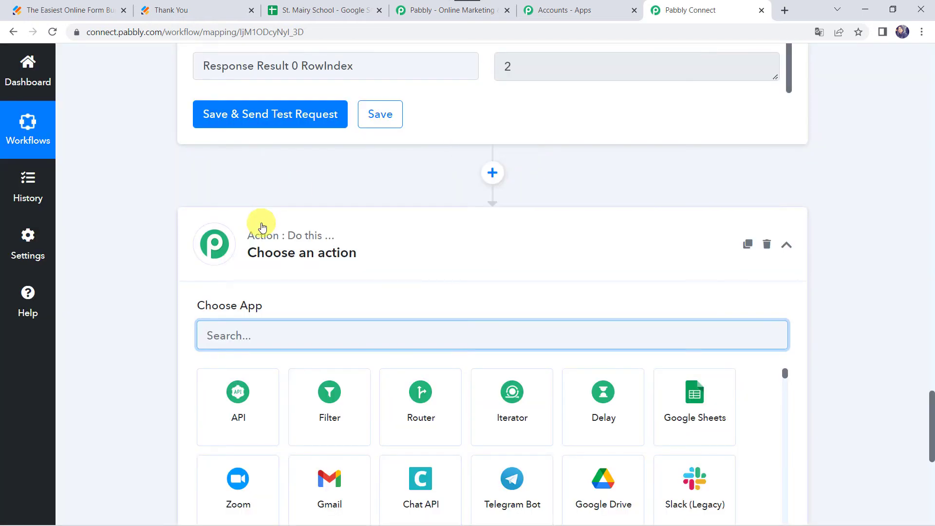
{"action": "type", "text": "Goo"}
{"action": "left_click", "coordinate": [247, 394]}
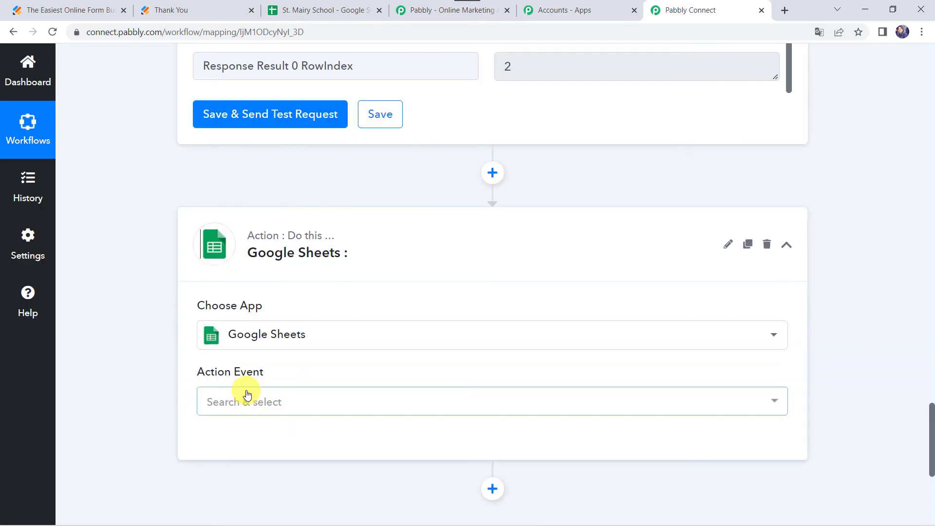
{"action": "scroll", "coordinate": [134, 320], "scroll_direction": "down", "scroll_amount": 2}
{"action": "left_click", "coordinate": [259, 299]}
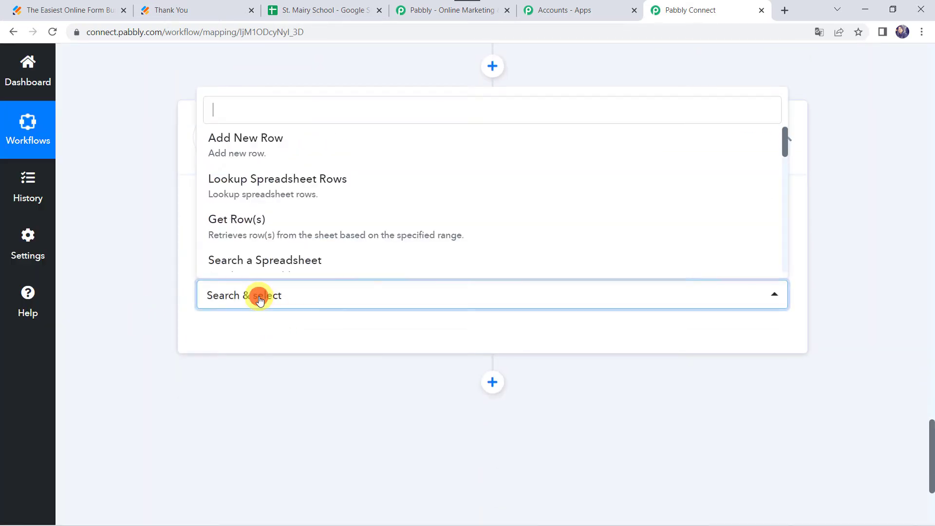
{"action": "type", "text": "Up"}
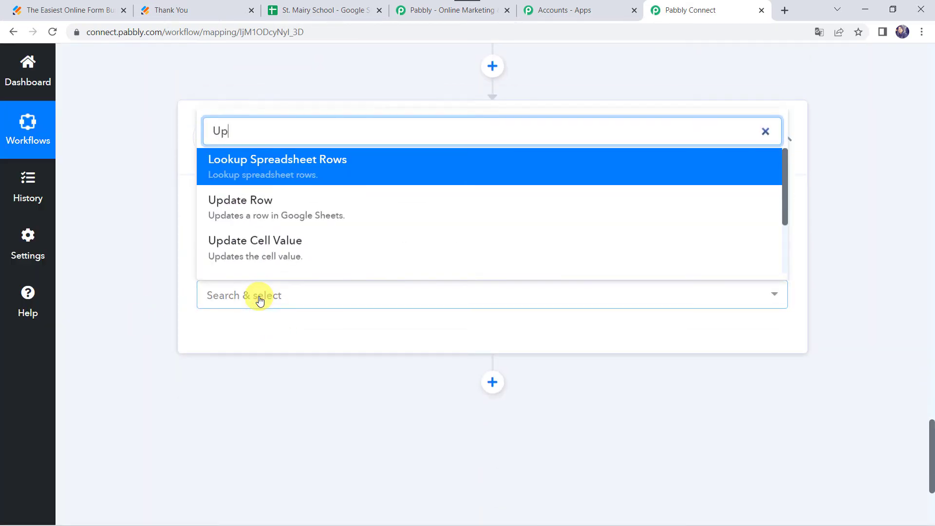
{"action": "left_click", "coordinate": [270, 213]}
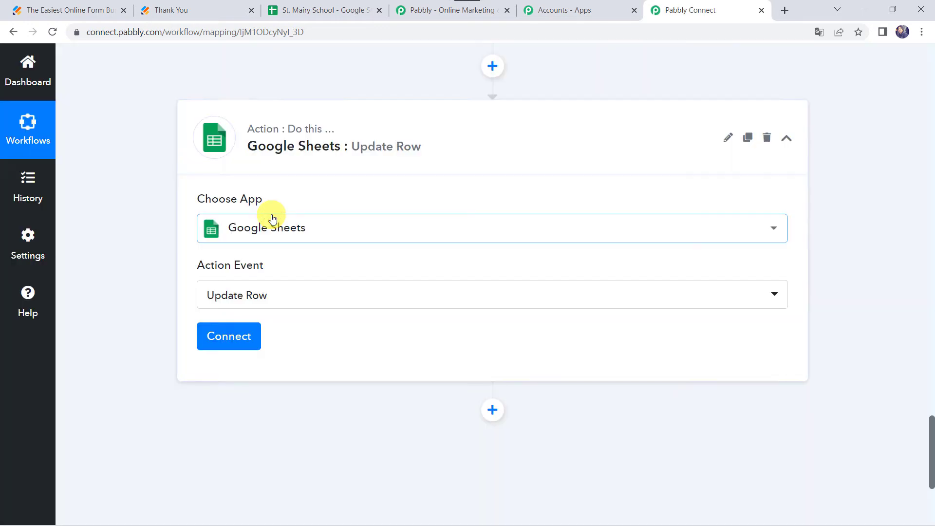
Step: Connect the Update Row action using the existing Google Sheets #321 connection and check its preselected spreadsheet and sheet
{"action": "left_click", "coordinate": [227, 341]}
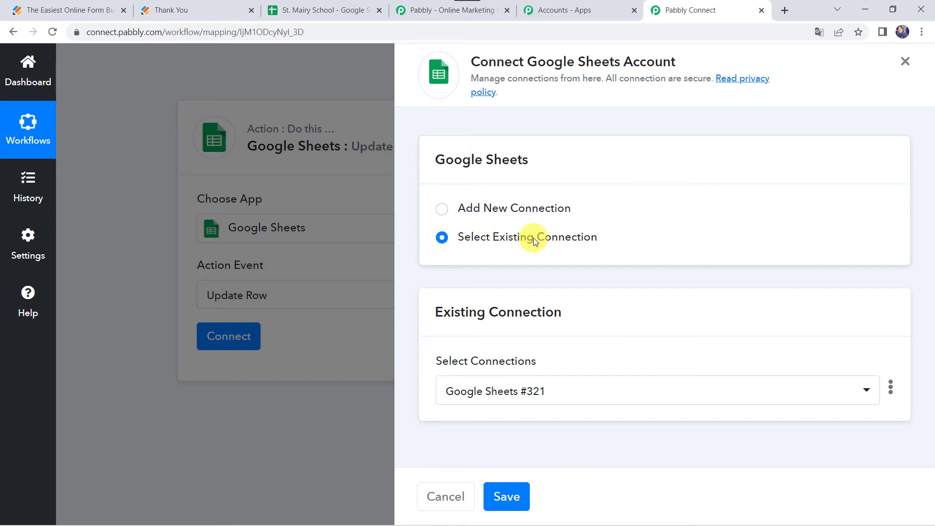
{"action": "left_click", "coordinate": [501, 496]}
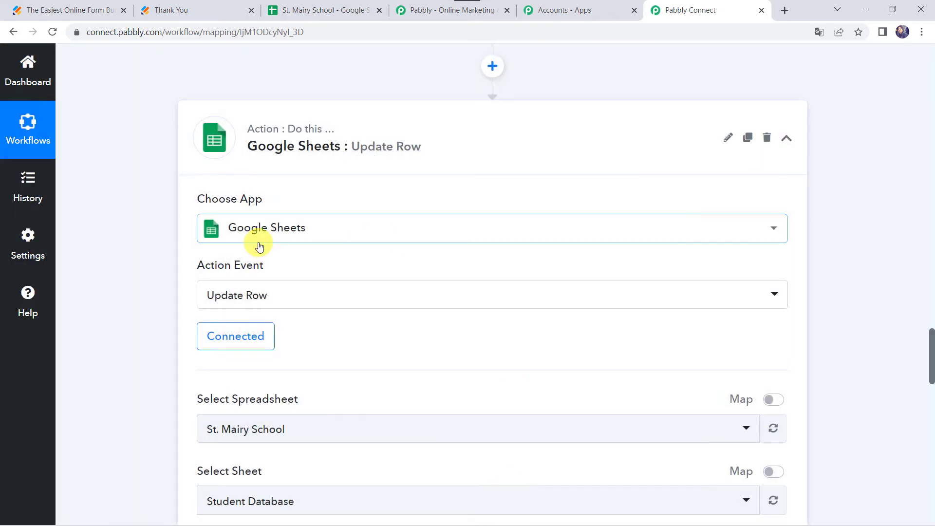
{"action": "scroll", "coordinate": [361, 340], "scroll_direction": "down", "scroll_amount": 4}
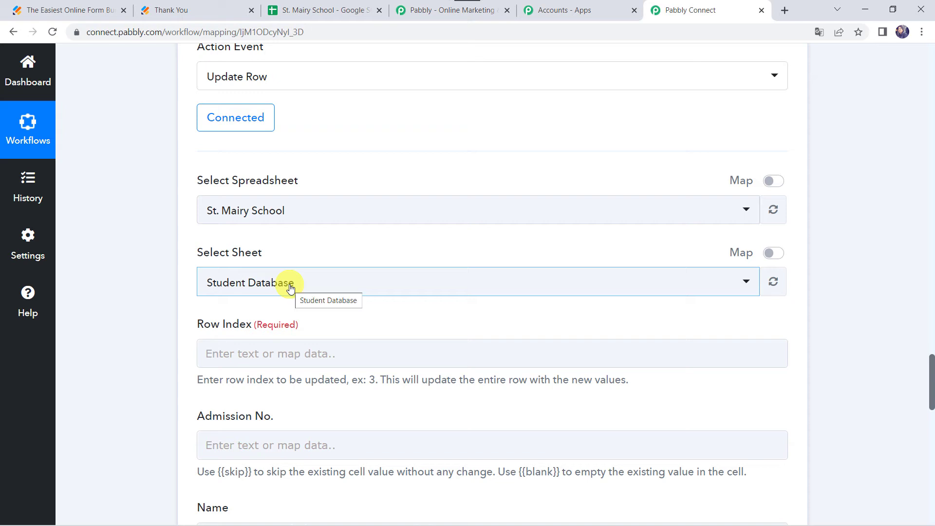
{"action": "left_click", "coordinate": [127, 306]}
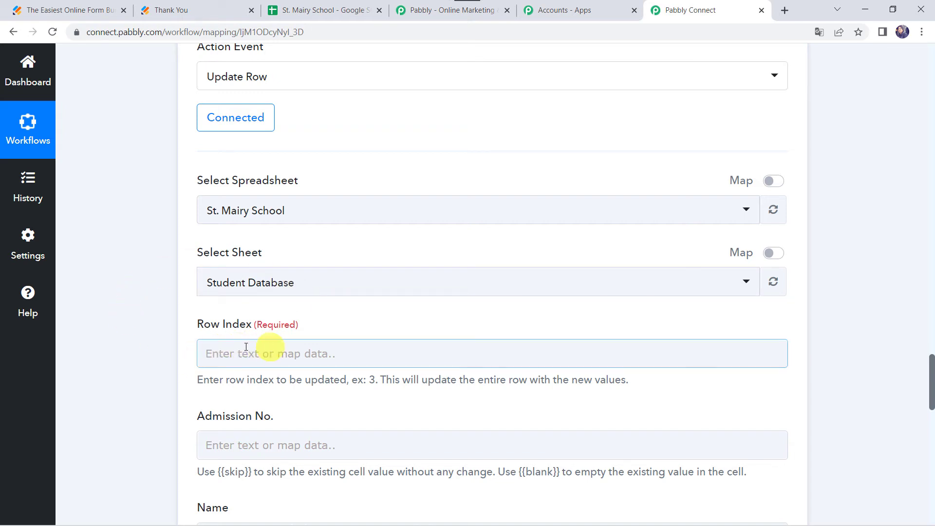
Step: Map the Update Row action's Row Index to Response Result 0 RowIndex from the Lookup Spreadsheet Rows step
{"action": "scroll", "coordinate": [84, 137], "scroll_direction": "up", "scroll_amount": 12}
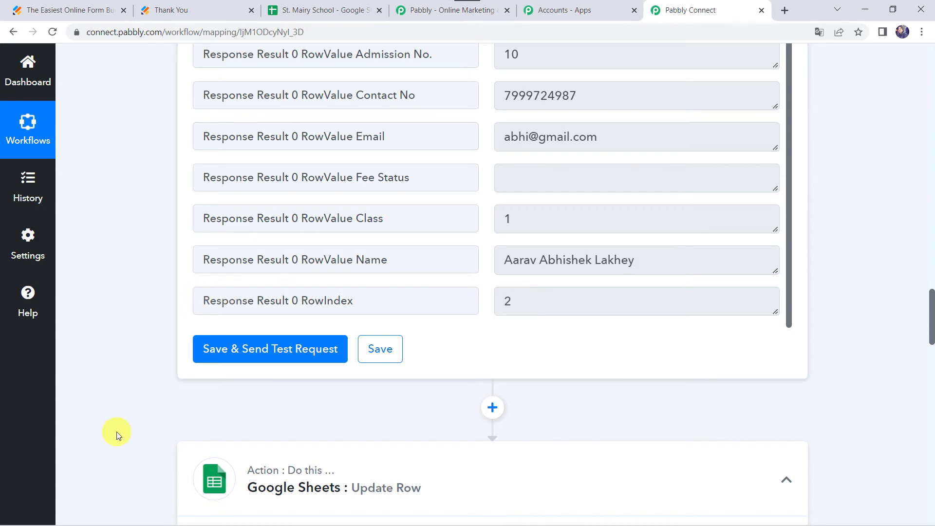
{"action": "scroll", "coordinate": [116, 432], "scroll_direction": "down", "scroll_amount": 12}
{"action": "left_click", "coordinate": [255, 315]}
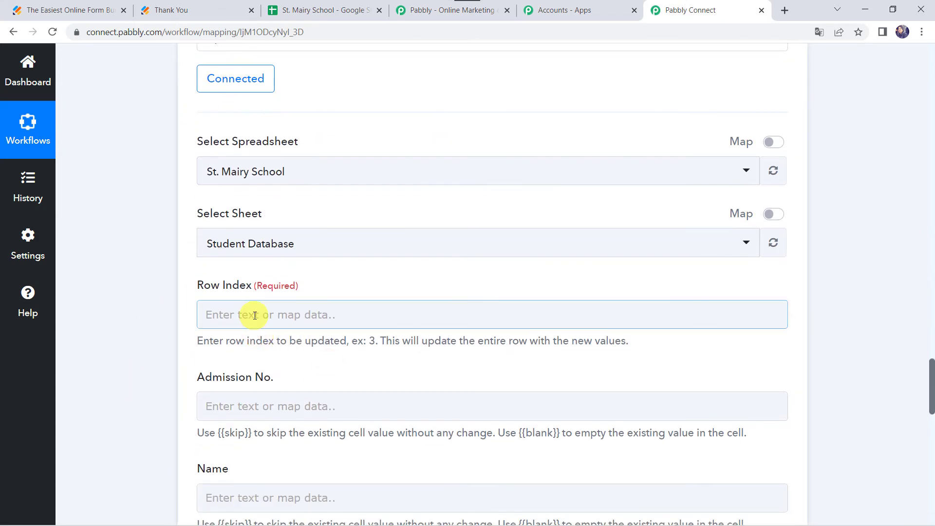
{"action": "left_click", "coordinate": [254, 315]}
{"action": "left_click", "coordinate": [290, 473]}
{"action": "scroll", "coordinate": [142, 399], "scroll_direction": "down", "scroll_amount": 5}
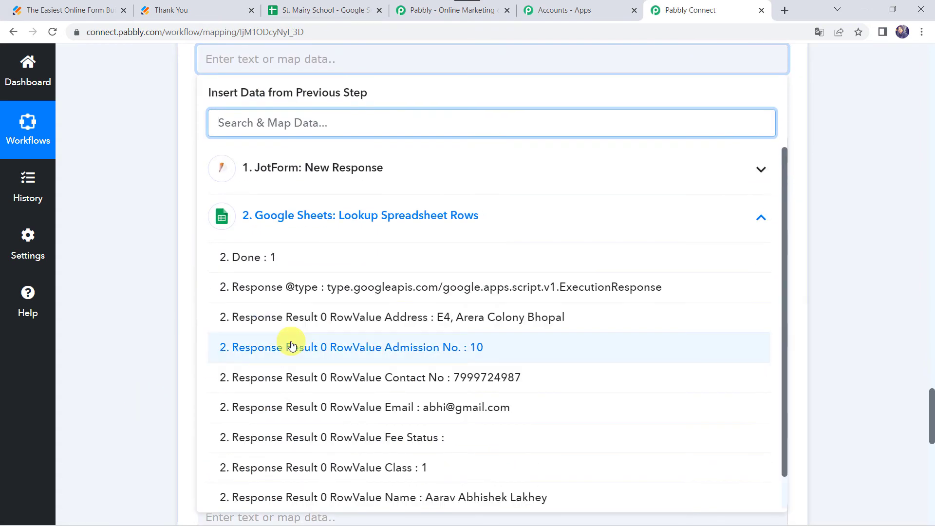
{"action": "scroll", "coordinate": [291, 346], "scroll_direction": "down", "scroll_amount": 1}
{"action": "left_click", "coordinate": [343, 492]}
{"action": "left_click", "coordinate": [109, 278]}
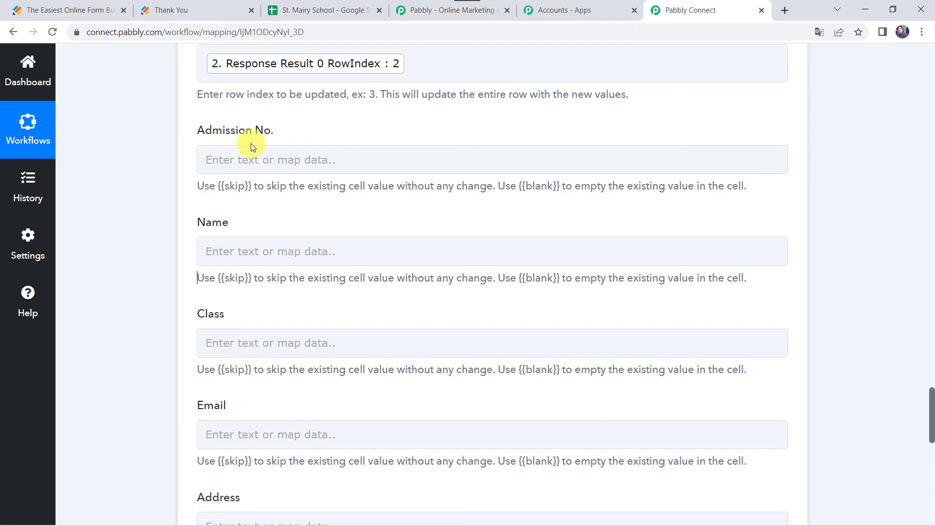
Step: Set the Update Row action's Admission No. to {{skip}} to keep the existing cell value
{"action": "left_click", "coordinate": [218, 186]}
{"action": "left_click_drag", "start_coordinate": [217, 185], "coordinate": [250, 189]}
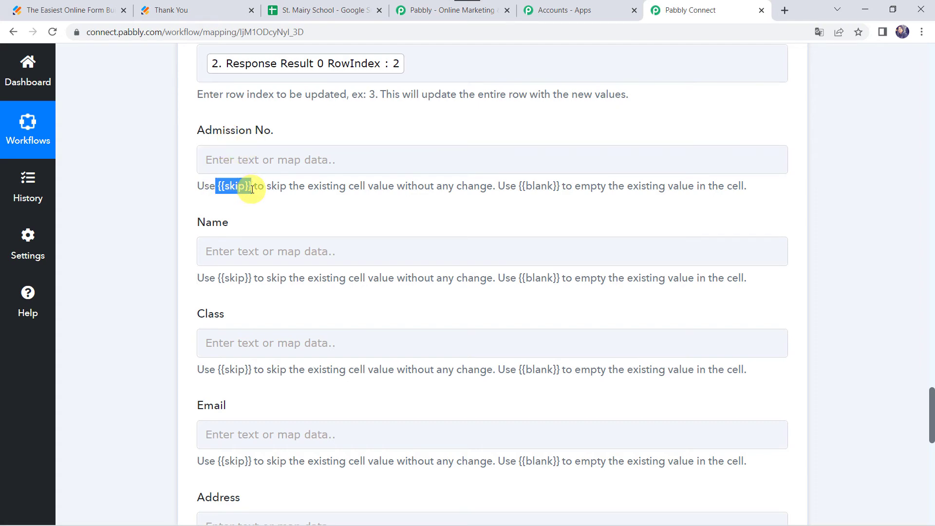
{"action": "left_click", "coordinate": [250, 158]}
{"action": "type", "text": "{{skip}}"}
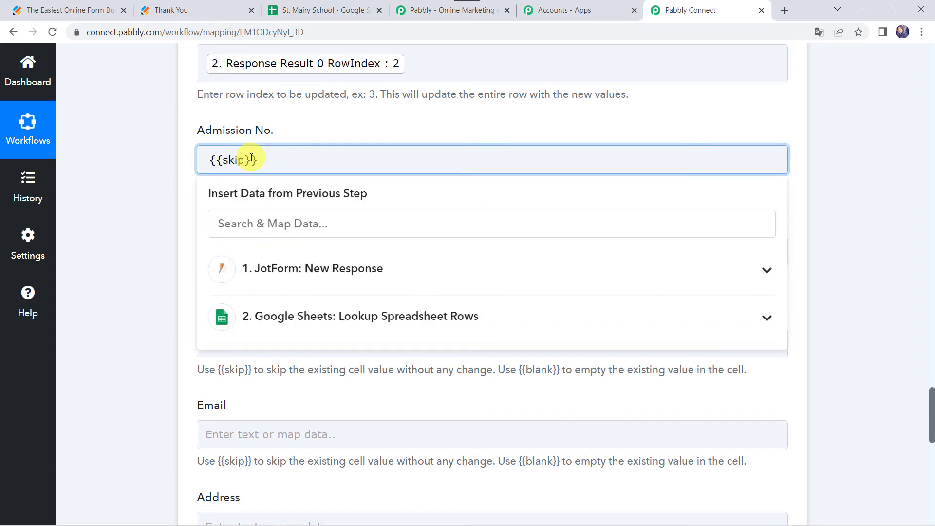
{"action": "key", "text": "shift+Left"}
{"action": "key", "text": "shift+Left"}
{"action": "key", "text": "shift+Left"}
{"action": "key", "text": "shift+Left"}
{"action": "key", "text": "shift+Left"}
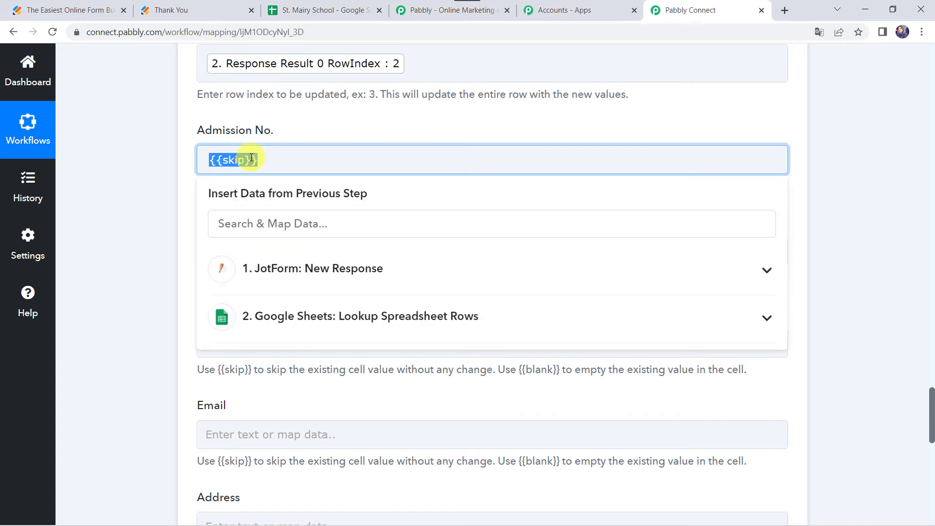
{"action": "key", "text": "BackSpace"}
{"action": "type", "text": "{{skip}}"}
{"action": "left_click", "coordinate": [117, 201]}
Step: Set the Update Row action's Name and Class to {{skip}} to keep their existing cell values
{"action": "left_click", "coordinate": [210, 258]}
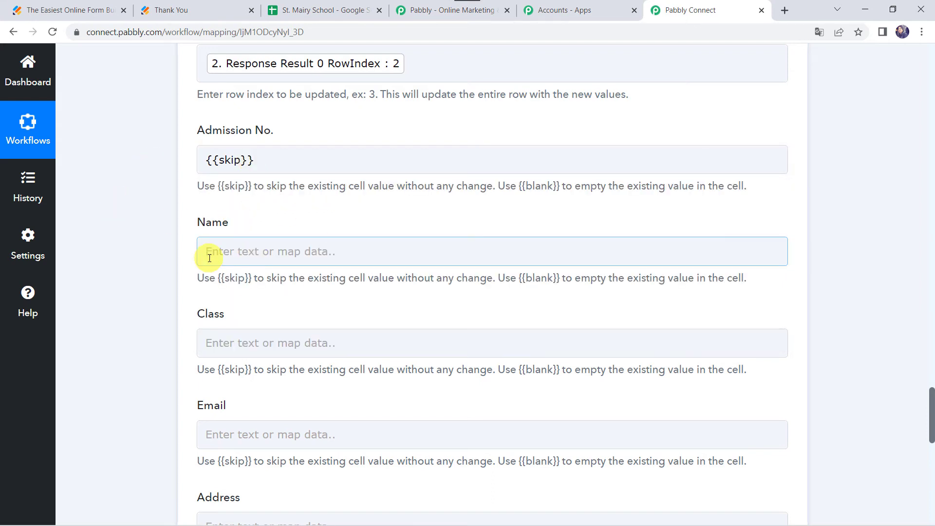
{"action": "left_click", "coordinate": [224, 256]}
{"action": "type", "text": "{{skip}}"}
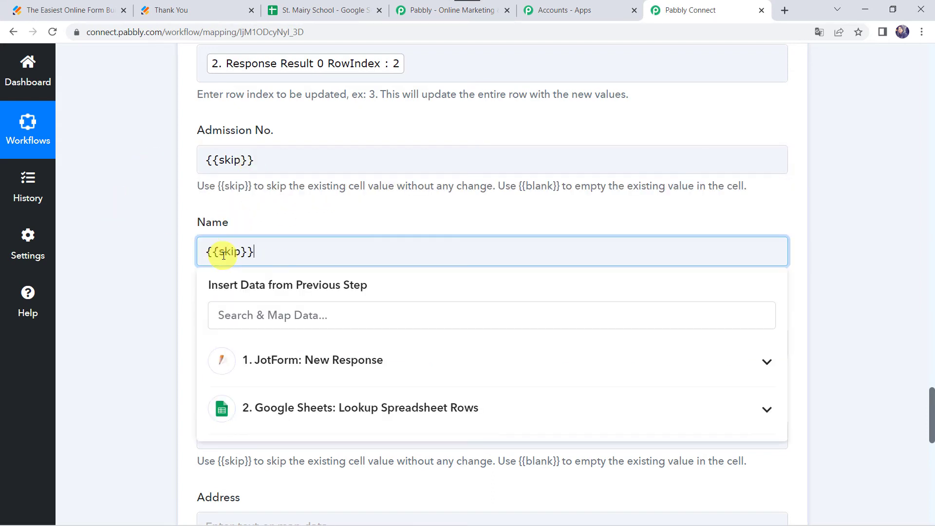
{"action": "left_click", "coordinate": [134, 285]}
{"action": "scroll", "coordinate": [134, 286], "scroll_direction": "down", "scroll_amount": 3}
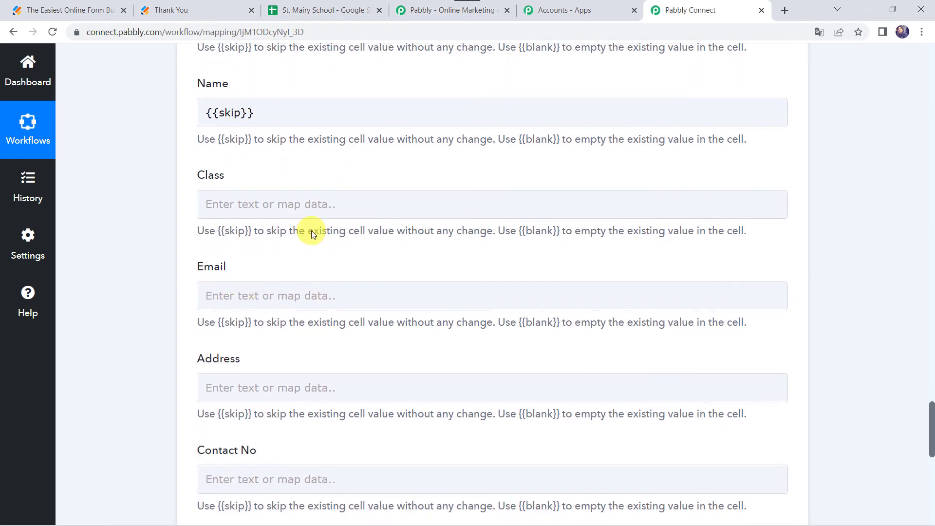
{"action": "left_click", "coordinate": [251, 200]}
{"action": "type", "text": "{{skip}}"}
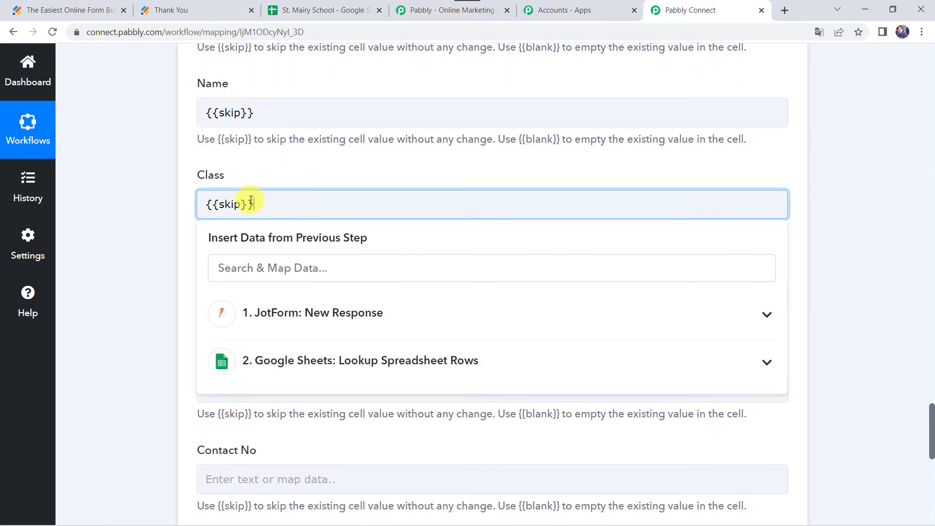
{"action": "left_click", "coordinate": [114, 289]}
Step: Set the Update Row action's Email to {{skip}} to keep its existing cell value
{"action": "left_click", "coordinate": [209, 294]}
{"action": "type", "text": "{{skip}}"}
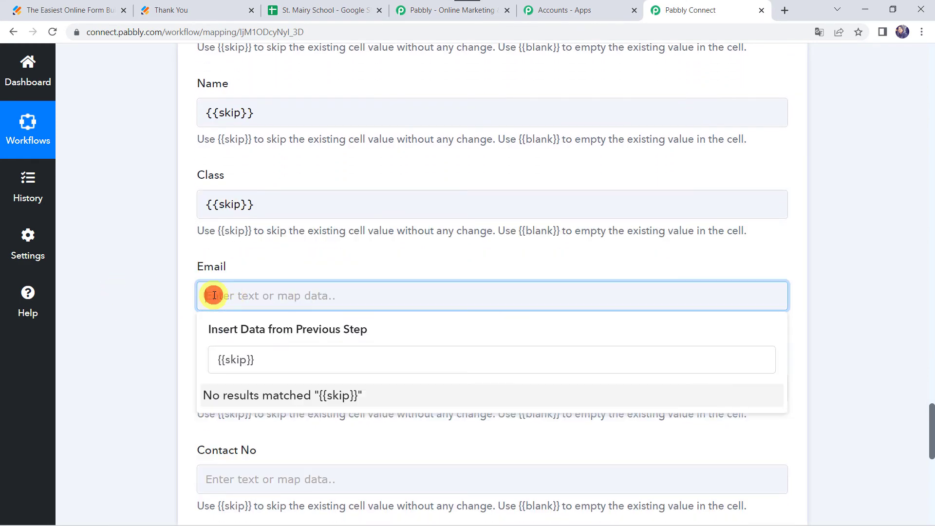
{"action": "left_click", "coordinate": [250, 301]}
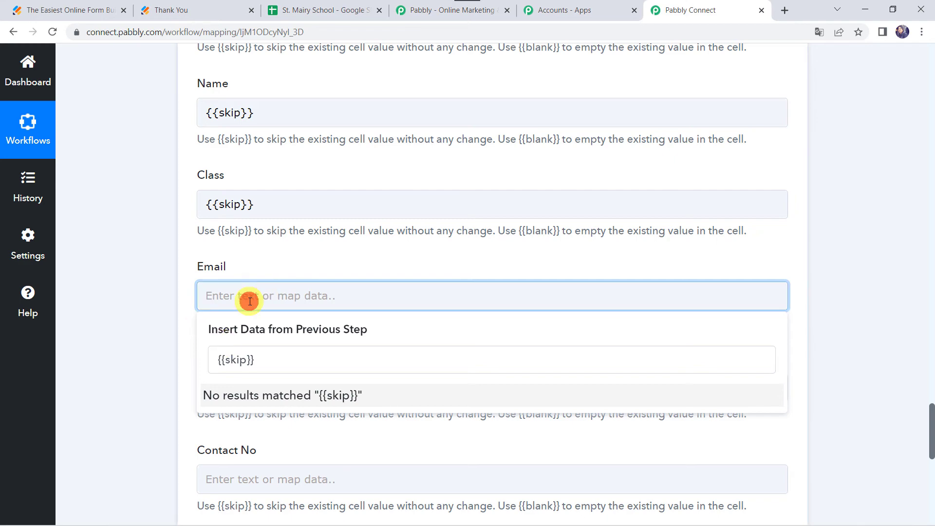
{"action": "type", "text": "{{skip}}"}
{"action": "left_click", "coordinate": [142, 309]}
{"action": "scroll", "coordinate": [142, 309], "scroll_direction": "down", "scroll_amount": 4}
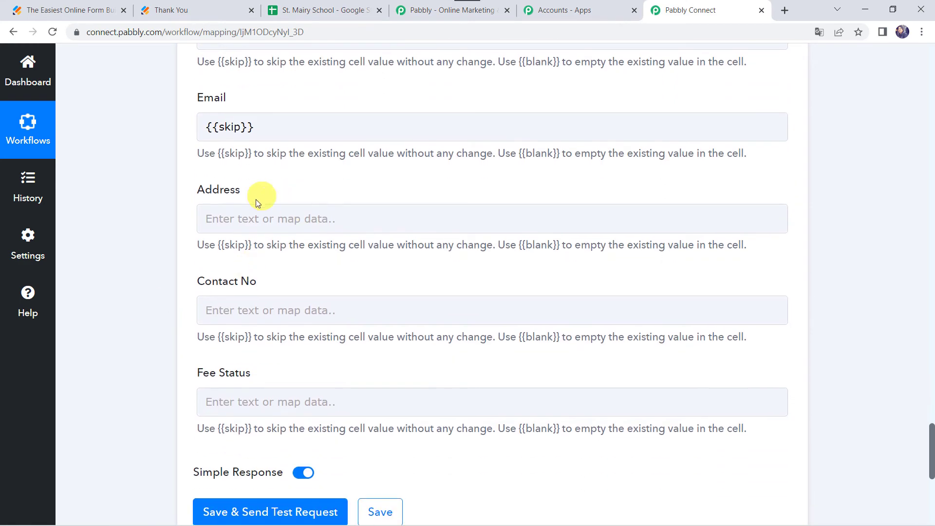
Step: Set the Update Row action's Address and Contact No to {{skip}} to keep their existing cell values
{"action": "left_click", "coordinate": [238, 213]}
{"action": "type", "text": "{{skip}}"}
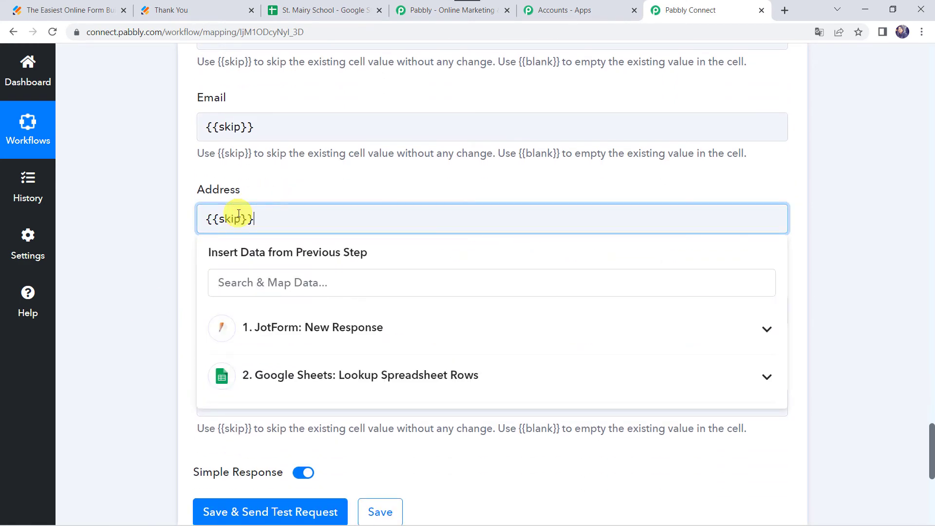
{"action": "left_click", "coordinate": [137, 265]}
{"action": "left_click", "coordinate": [215, 309]}
{"action": "type", "text": "{{skip}}"}
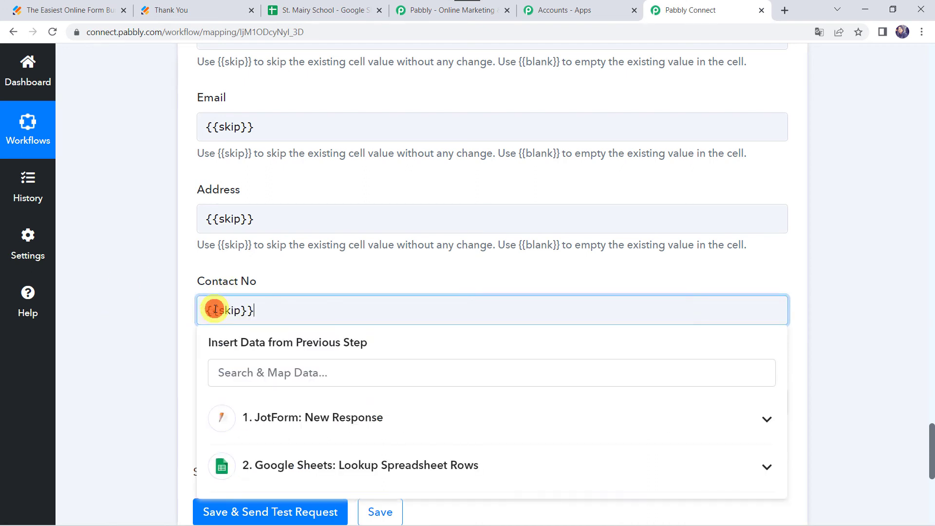
{"action": "left_click", "coordinate": [160, 328]}
Step: Review the JotForm trigger's captured webhook response for the field holding the submitted fee status
{"action": "left_click", "coordinate": [231, 403]}
{"action": "left_click", "coordinate": [160, 367]}
{"action": "scroll", "coordinate": [159, 367], "scroll_direction": "down", "scroll_amount": 2}
{"action": "left_click", "coordinate": [212, 323]}
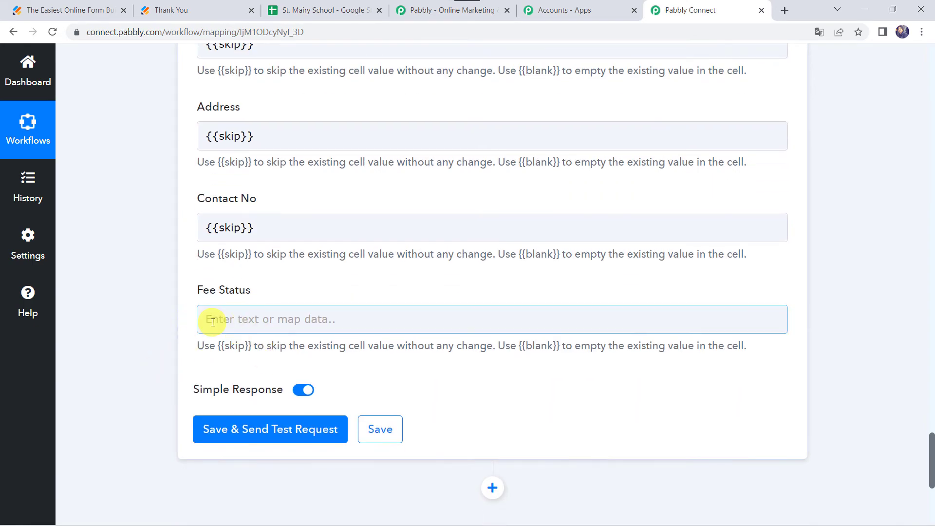
{"action": "left_click", "coordinate": [147, 236]}
{"action": "scroll", "coordinate": [148, 236], "scroll_direction": "up", "scroll_amount": 20}
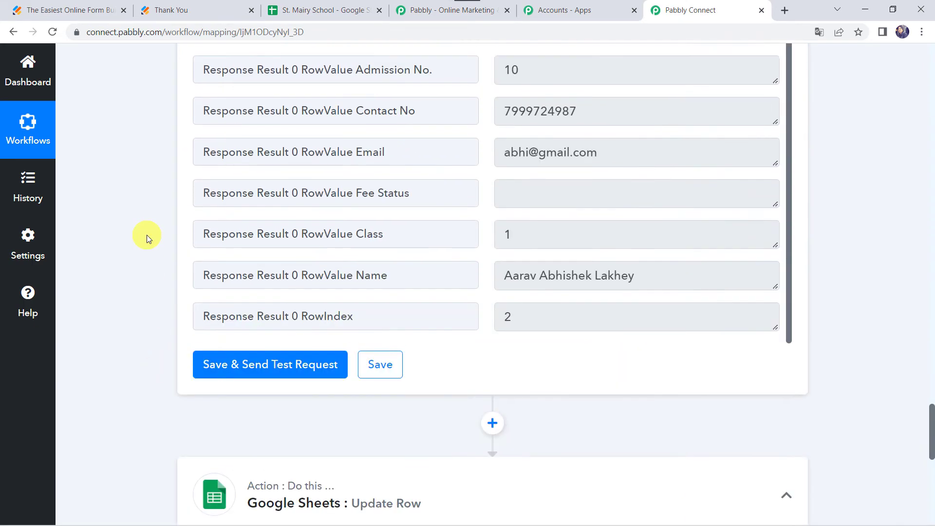
{"action": "scroll", "coordinate": [147, 235], "scroll_direction": "up", "scroll_amount": 15}
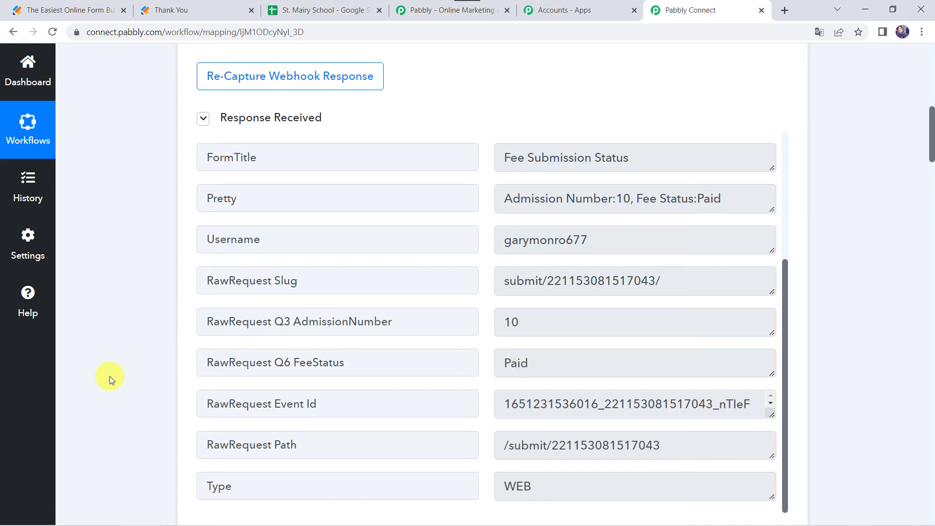
{"action": "scroll", "coordinate": [110, 378], "scroll_direction": "down", "scroll_amount": 20}
{"action": "scroll", "coordinate": [110, 378], "scroll_direction": "down", "scroll_amount": 15}
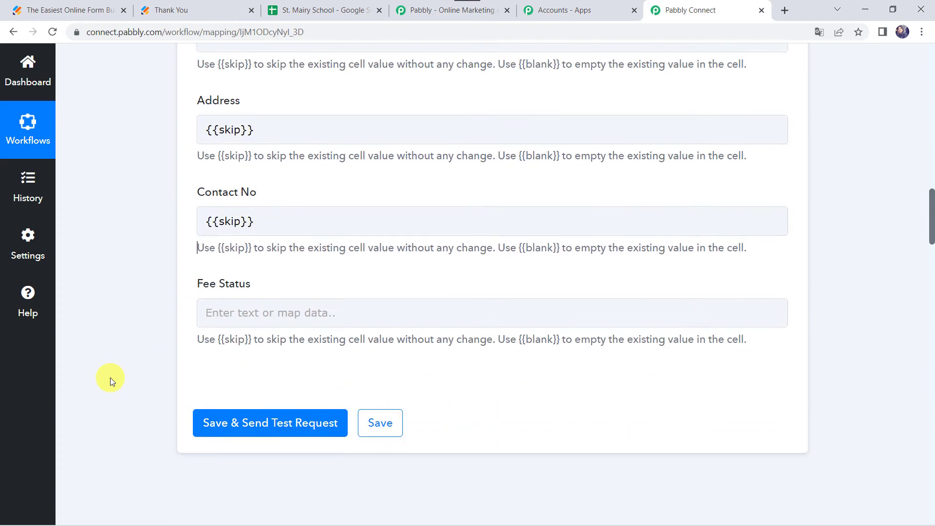
Step: Map the Update Row action's Fee Status to RawRequest Q6 FeeStatus from the JotForm New Response step
{"action": "scroll", "coordinate": [110, 378], "scroll_direction": "up", "scroll_amount": 3}
{"action": "left_click", "coordinate": [223, 316]}
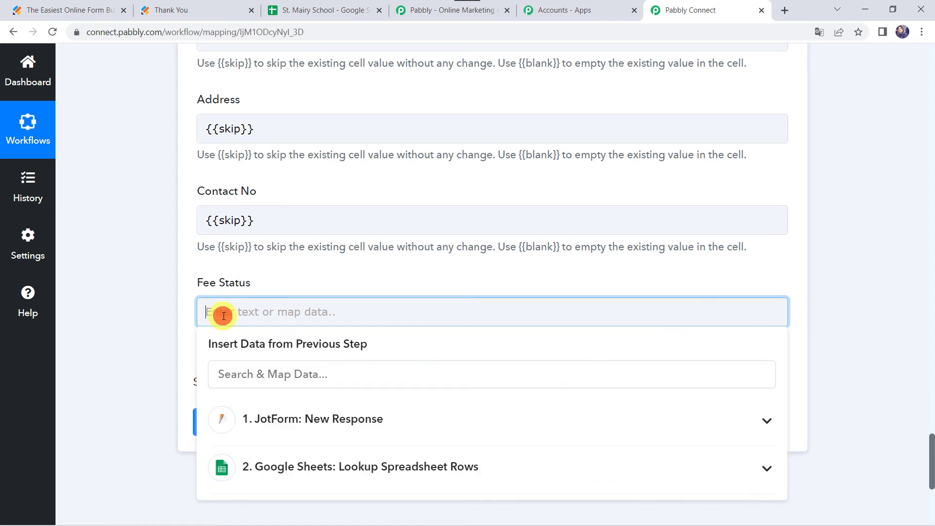
{"action": "left_click", "coordinate": [284, 424]}
{"action": "type", "text": "pa"}
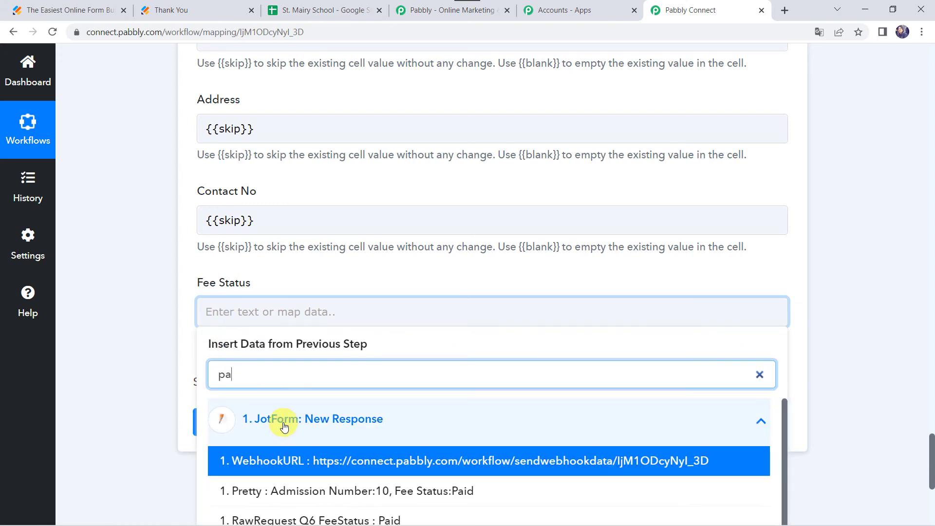
{"action": "scroll", "coordinate": [144, 351], "scroll_direction": "down", "scroll_amount": 3}
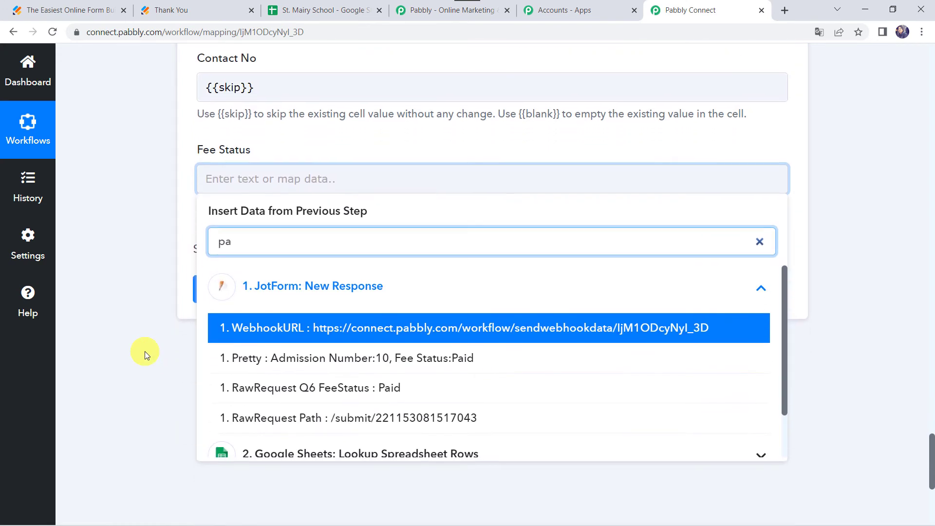
{"action": "left_click", "coordinate": [263, 385]}
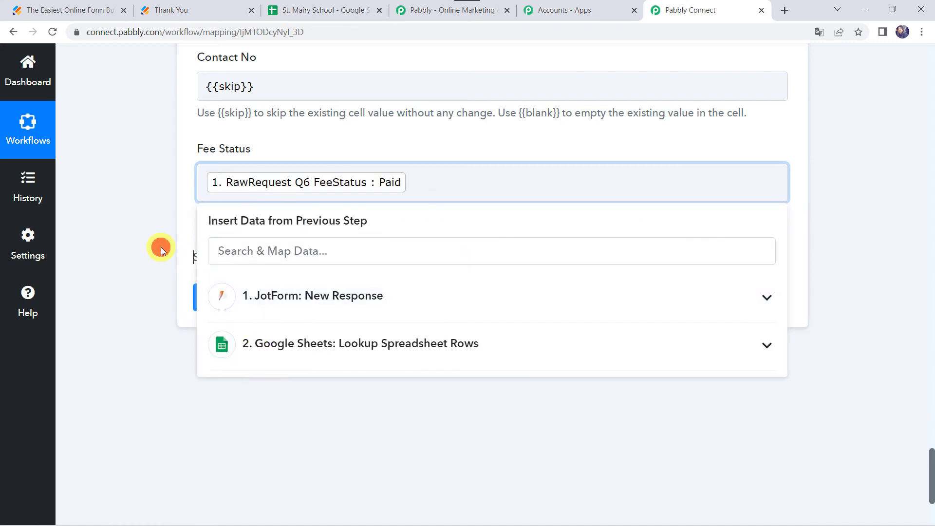
{"action": "left_click", "coordinate": [161, 247]}
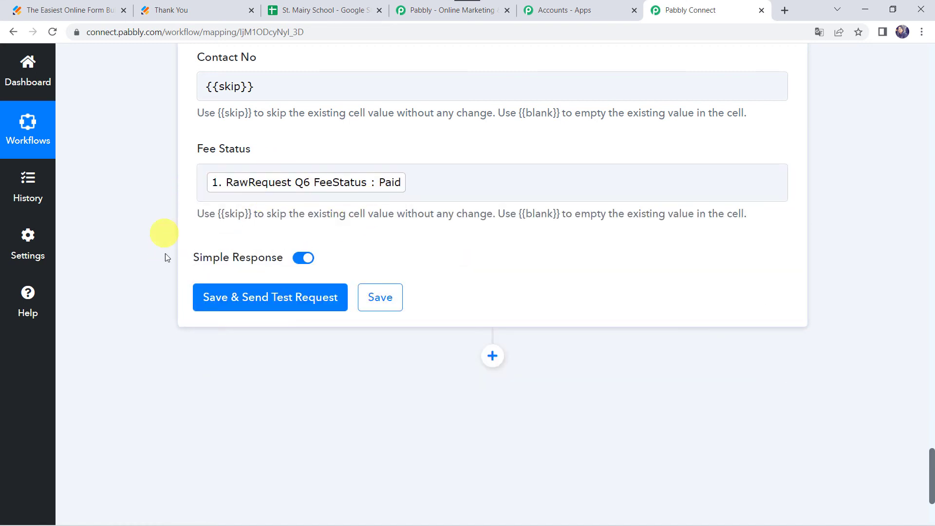
Step: Save the Update Row action with a test request and check the Fee Status column in the St. Mairy School spreadsheet
{"action": "left_click", "coordinate": [233, 303]}
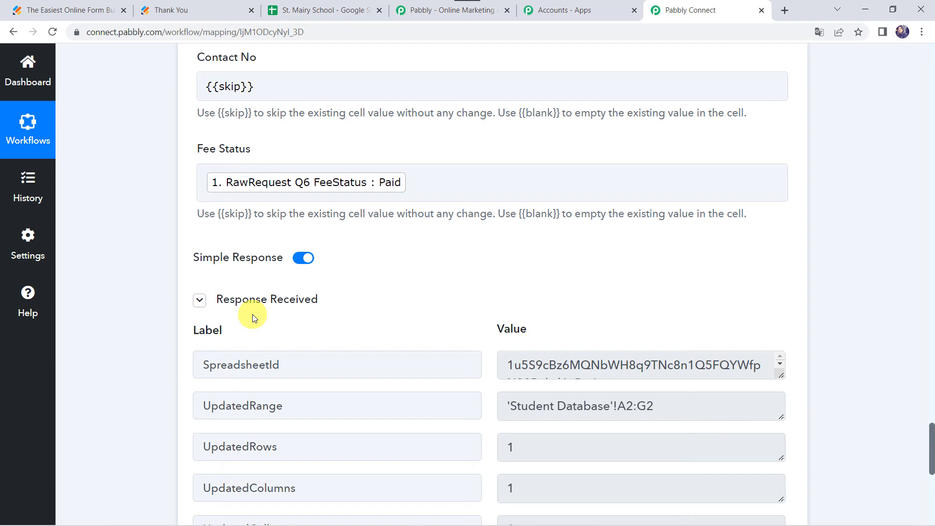
{"action": "left_click", "coordinate": [344, 13]}
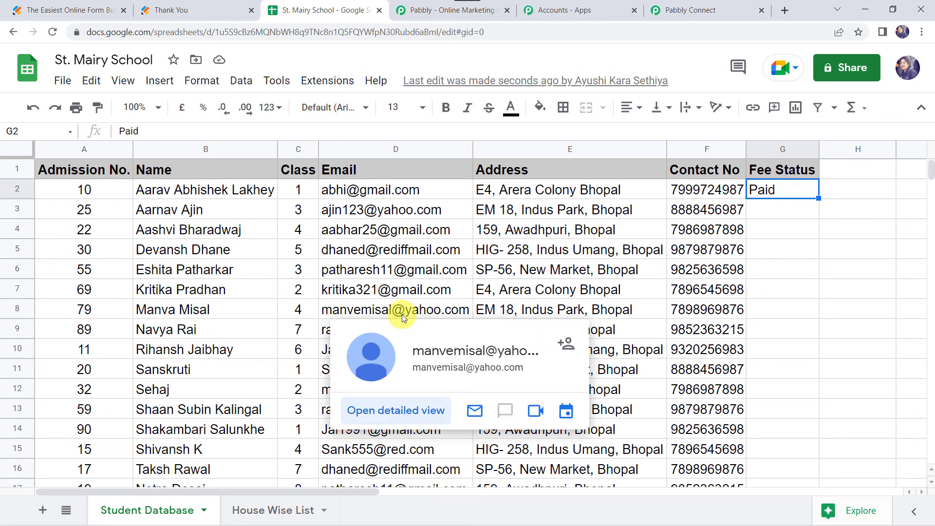
Step: Return to Pabbly Connect and save the Update Row action
{"action": "left_click", "coordinate": [717, 15]}
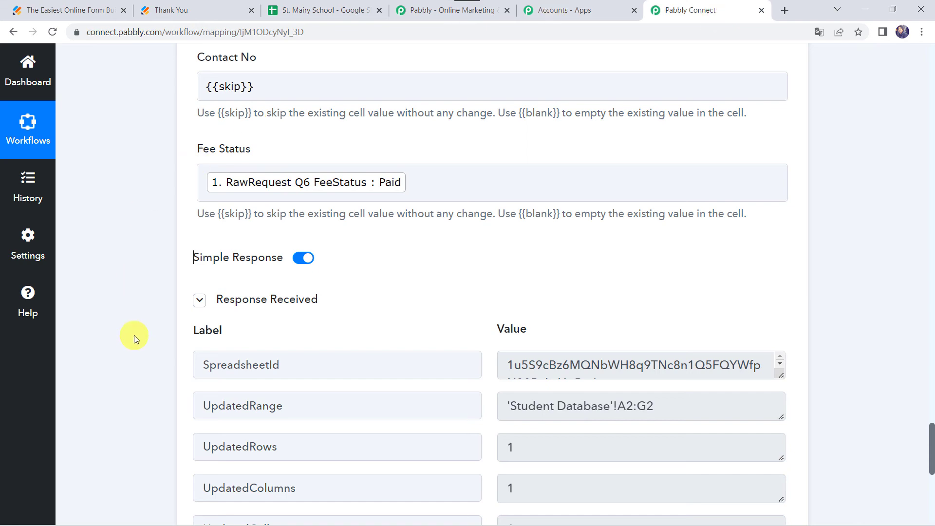
{"action": "scroll", "coordinate": [133, 335], "scroll_direction": "down", "scroll_amount": 6}
{"action": "left_click", "coordinate": [390, 265]}
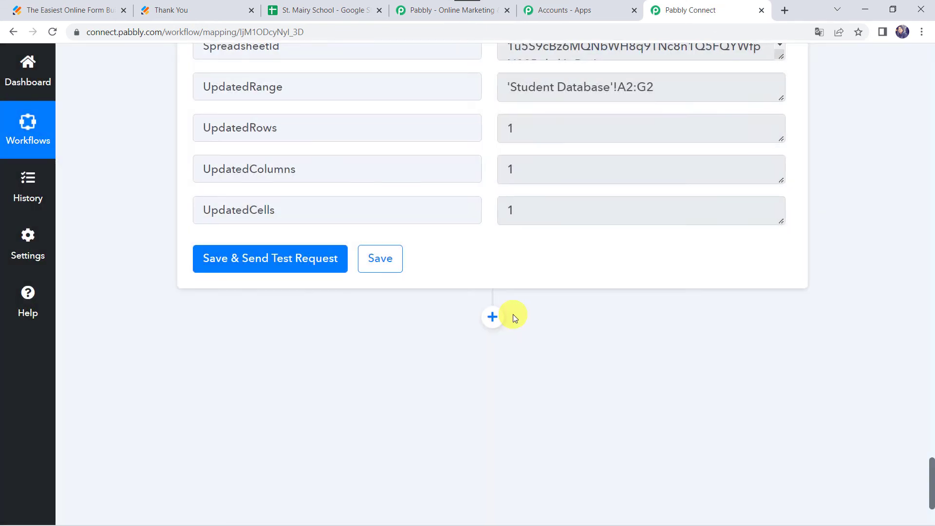
{"action": "scroll", "coordinate": [127, 165], "scroll_direction": "up", "scroll_amount": 3}
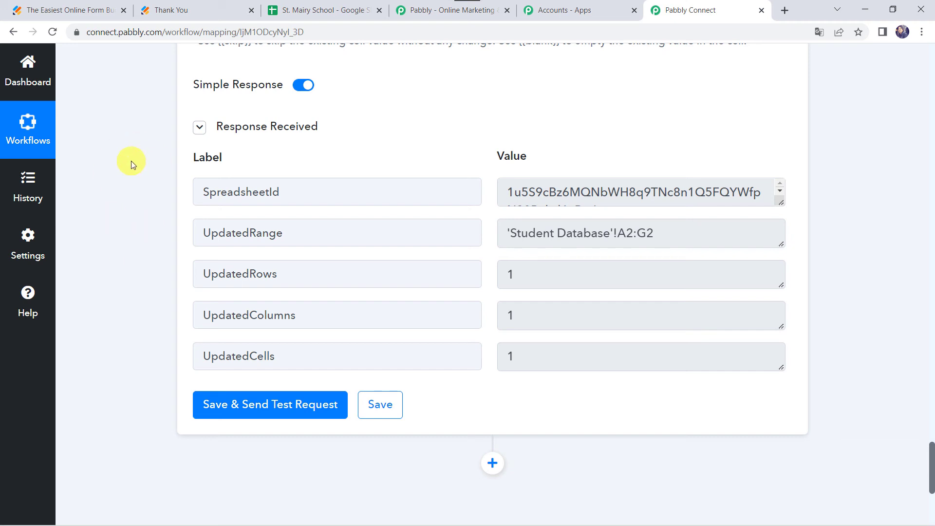
Step: Submit a fresh Fee Submission Status form with Admission Number 20 and Fee Status Due, and check the student's row in the spreadsheet
{"action": "left_click", "coordinate": [218, 13]}
{"action": "left_click", "coordinate": [296, 30]}
{"action": "key", "text": "Return"}
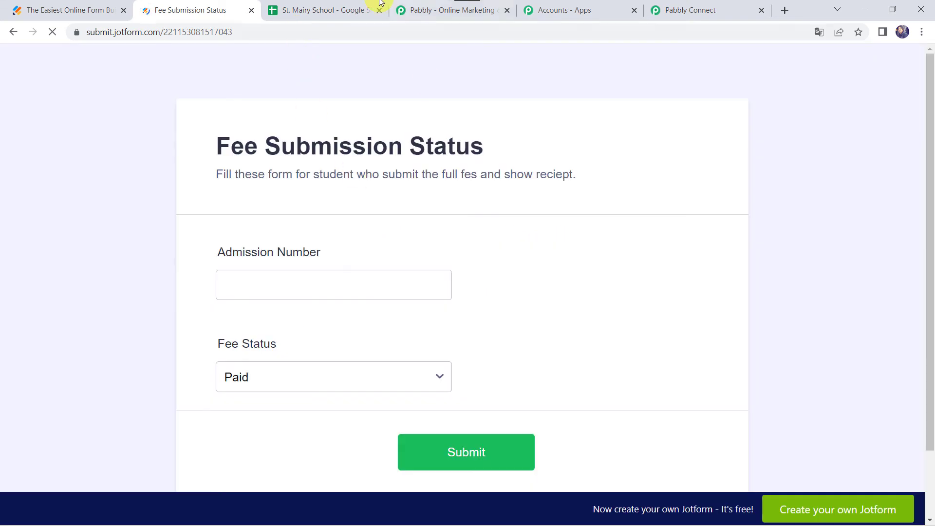
{"action": "left_click", "coordinate": [276, 277]}
{"action": "left_click", "coordinate": [267, 292]}
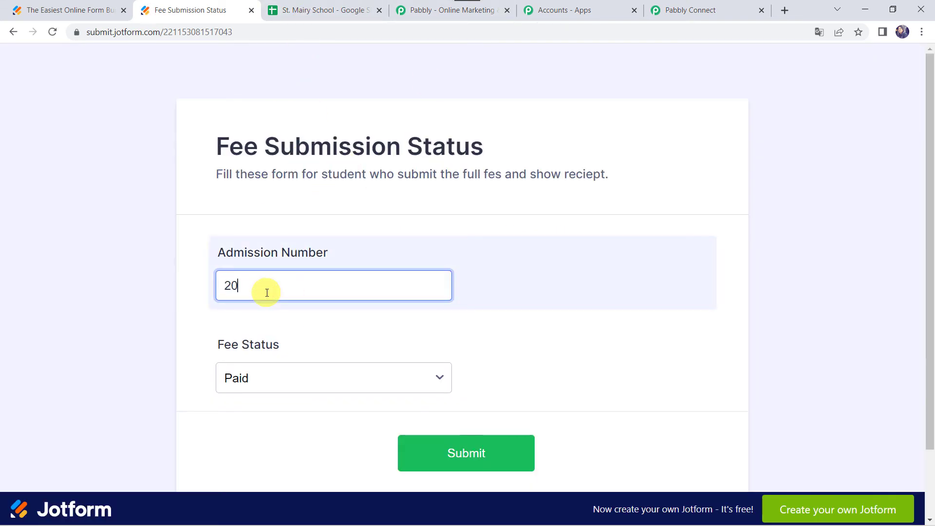
{"action": "left_click", "coordinate": [247, 385]}
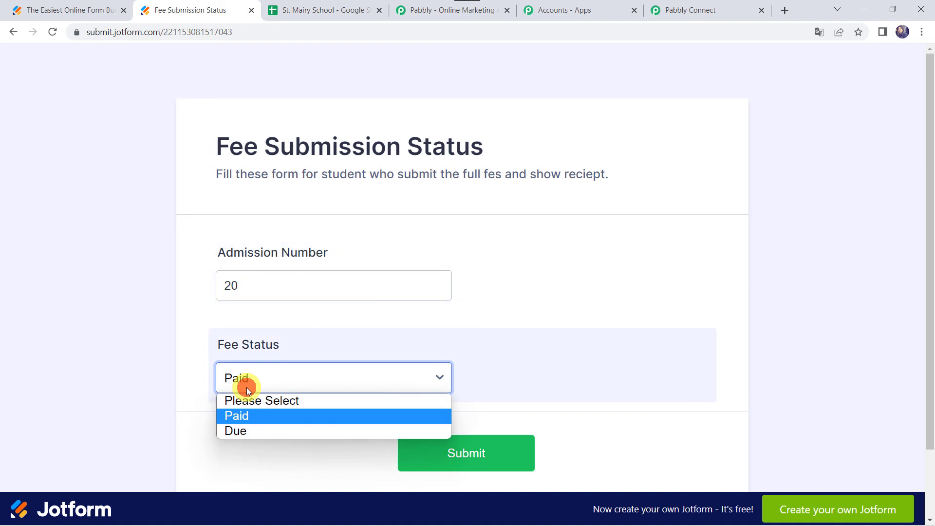
{"action": "left_click", "coordinate": [237, 436]}
{"action": "left_click", "coordinate": [482, 453]}
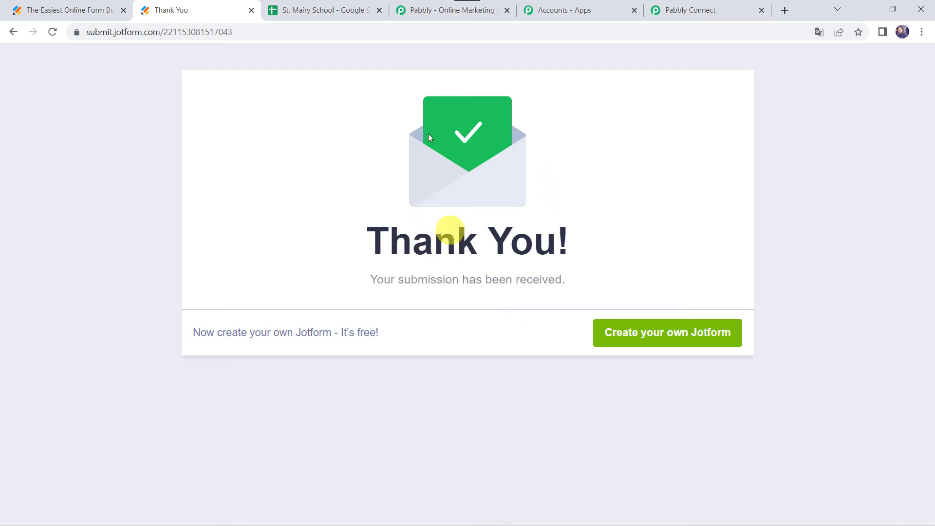
{"action": "left_click", "coordinate": [308, 8]}
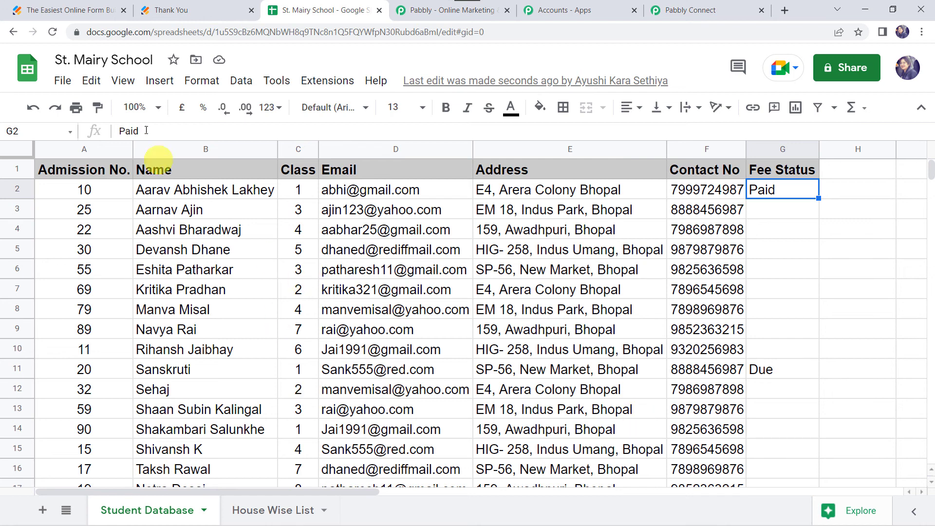
Step: Submit another Fee Submission Status form with Admission Number 30 and Fee Status Paid, and check the student's row in the spreadsheet
{"action": "left_click", "coordinate": [375, 28]}
{"action": "key", "text": "Return"}
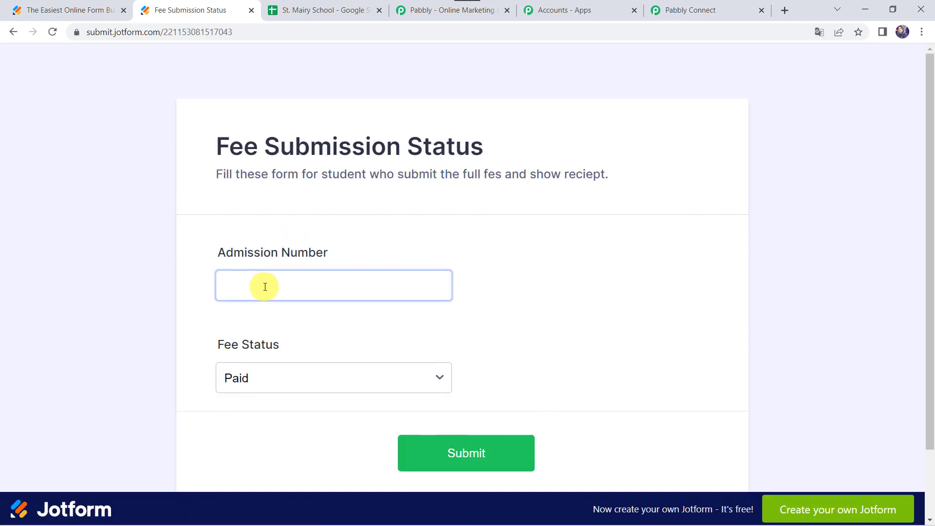
{"action": "left_click", "coordinate": [265, 287]}
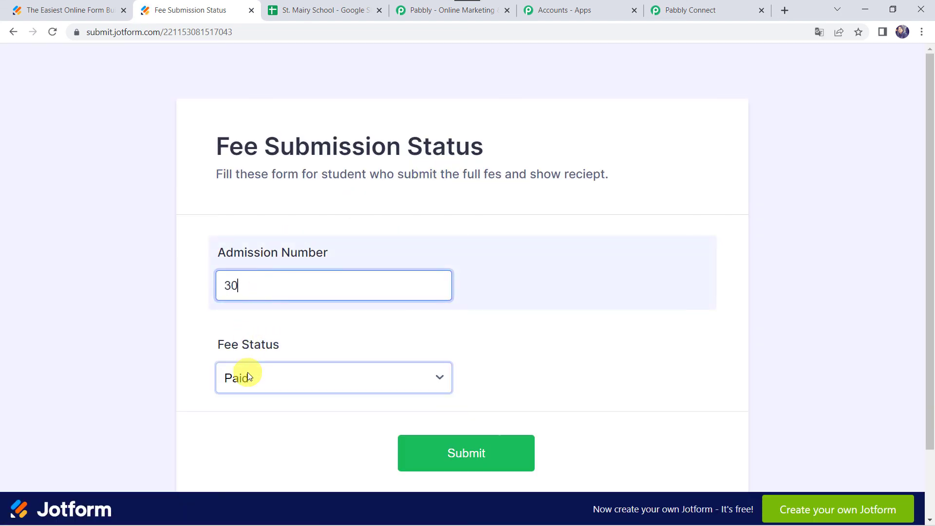
{"action": "left_click", "coordinate": [467, 458]}
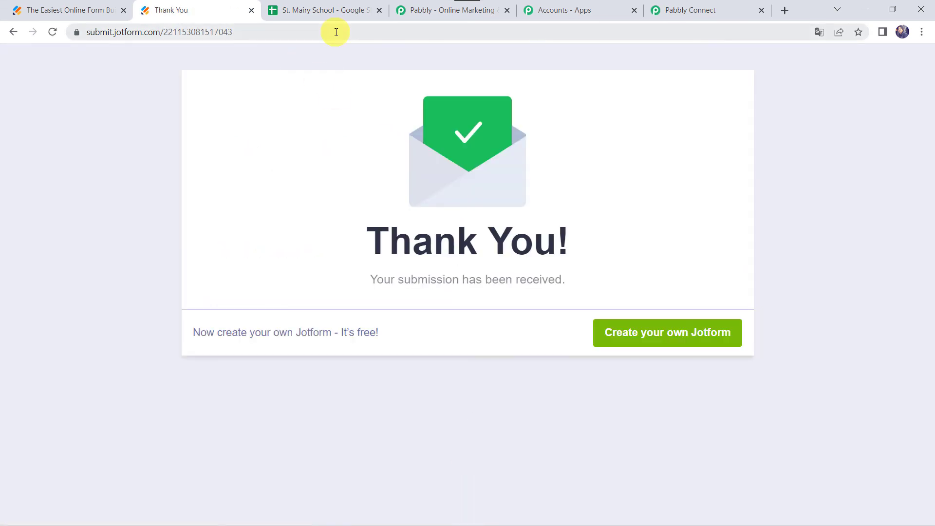
{"action": "left_click", "coordinate": [340, 8]}
{"action": "scroll", "coordinate": [184, 376], "scroll_direction": "down", "scroll_amount": 1}
{"action": "scroll", "coordinate": [184, 376], "scroll_direction": "up", "scroll_amount": 1}
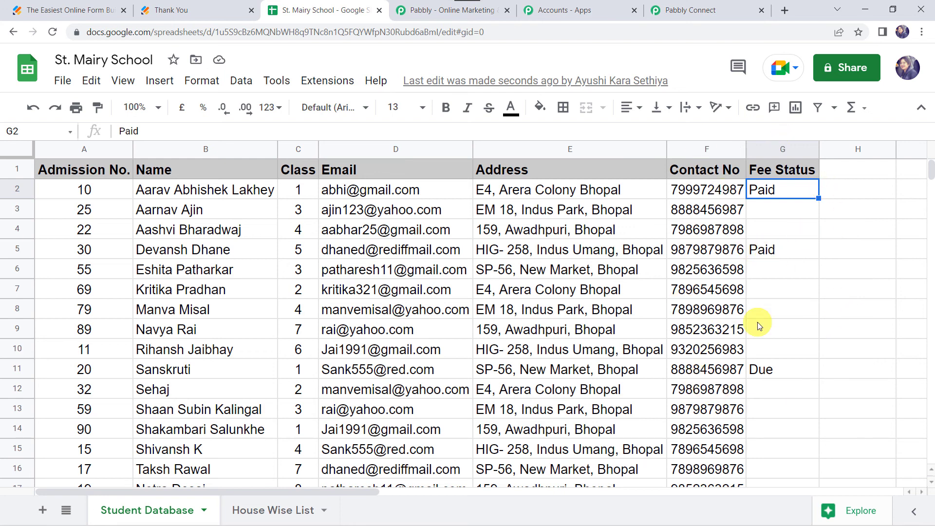
Step: Return to Pabbly Connect, collapse the Update Row, Lookup Spreadsheet Rows and JotForm steps, and review the complete workflow
{"action": "left_click", "coordinate": [698, 15]}
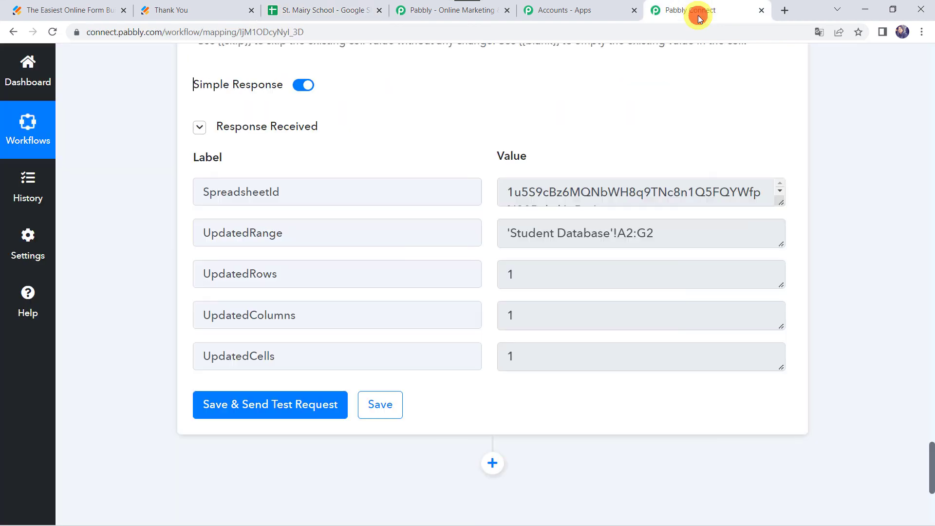
{"action": "scroll", "coordinate": [202, 104], "scroll_direction": "up", "scroll_amount": 15}
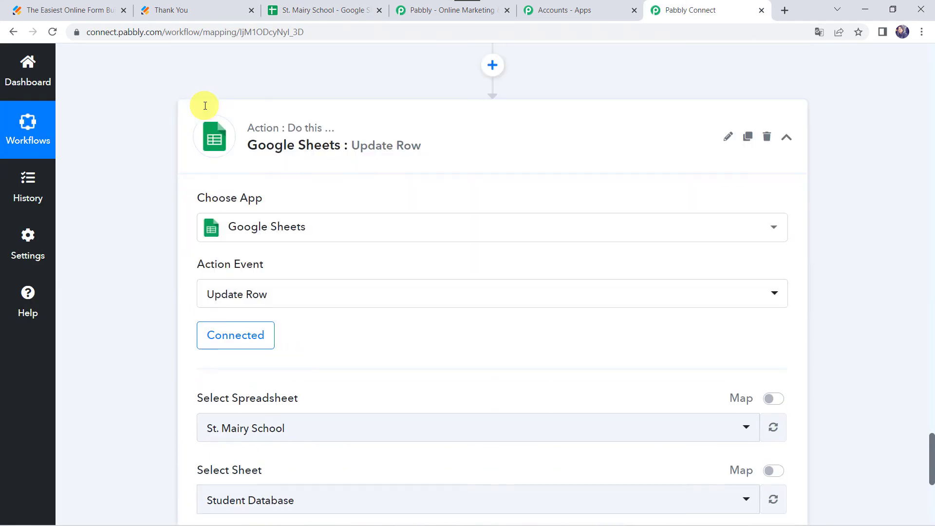
{"action": "left_click", "coordinate": [441, 128]}
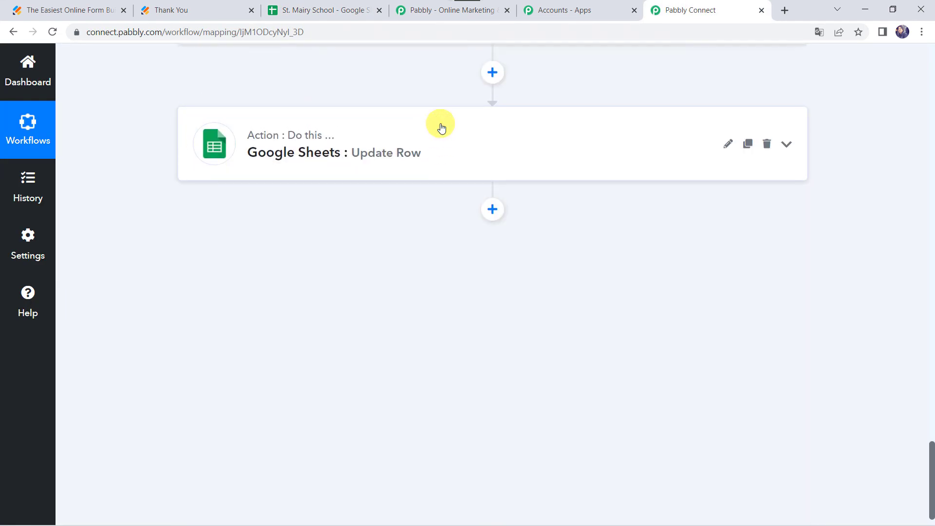
{"action": "scroll", "coordinate": [441, 127], "scroll_direction": "up", "scroll_amount": 14}
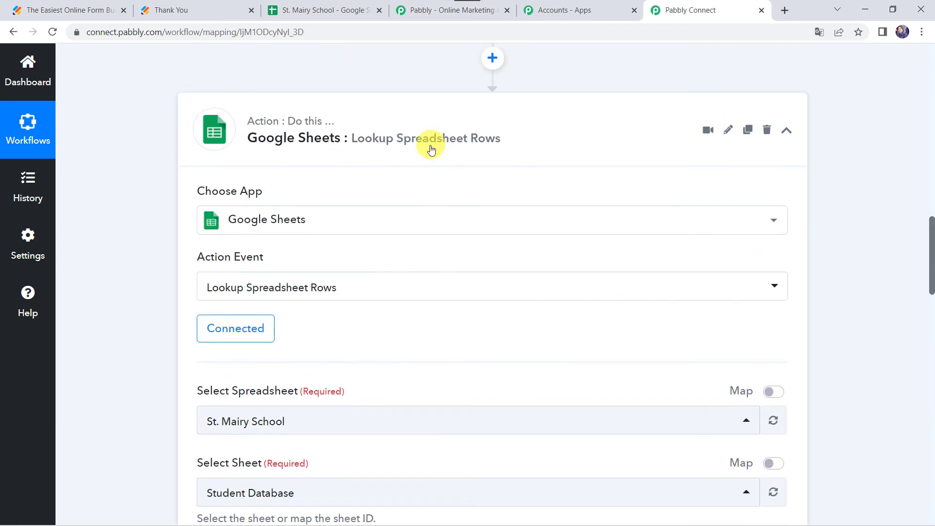
{"action": "left_click", "coordinate": [516, 115]}
{"action": "scroll", "coordinate": [512, 111], "scroll_direction": "up", "scroll_amount": 10}
{"action": "left_click", "coordinate": [516, 249]}
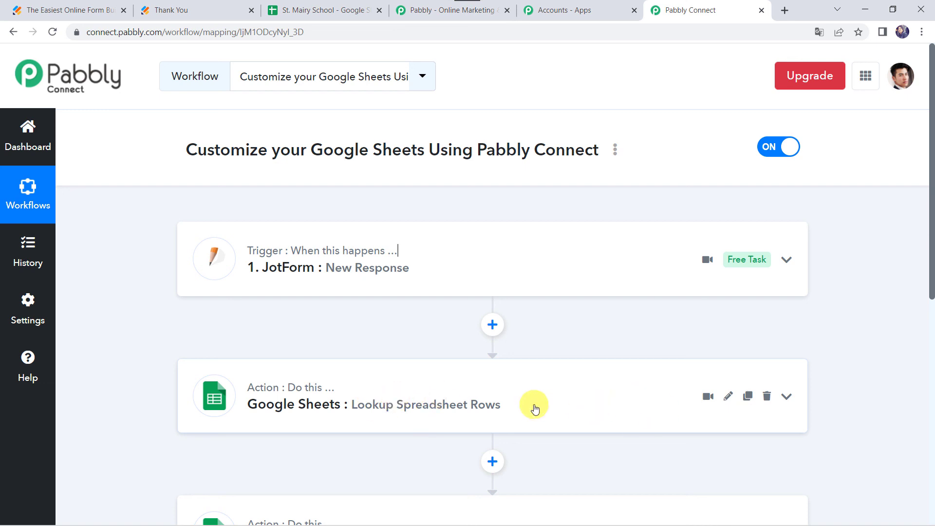
{"action": "scroll", "coordinate": [535, 408], "scroll_direction": "down", "scroll_amount": 3}
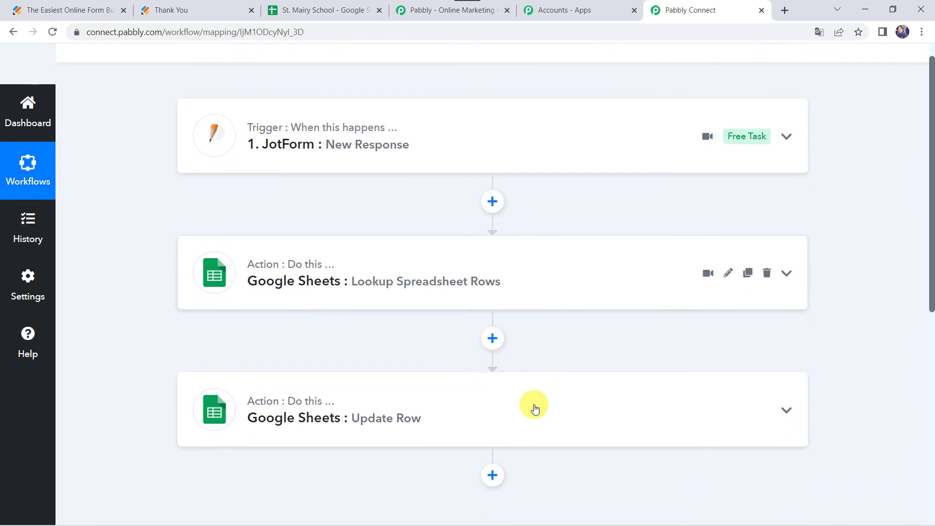